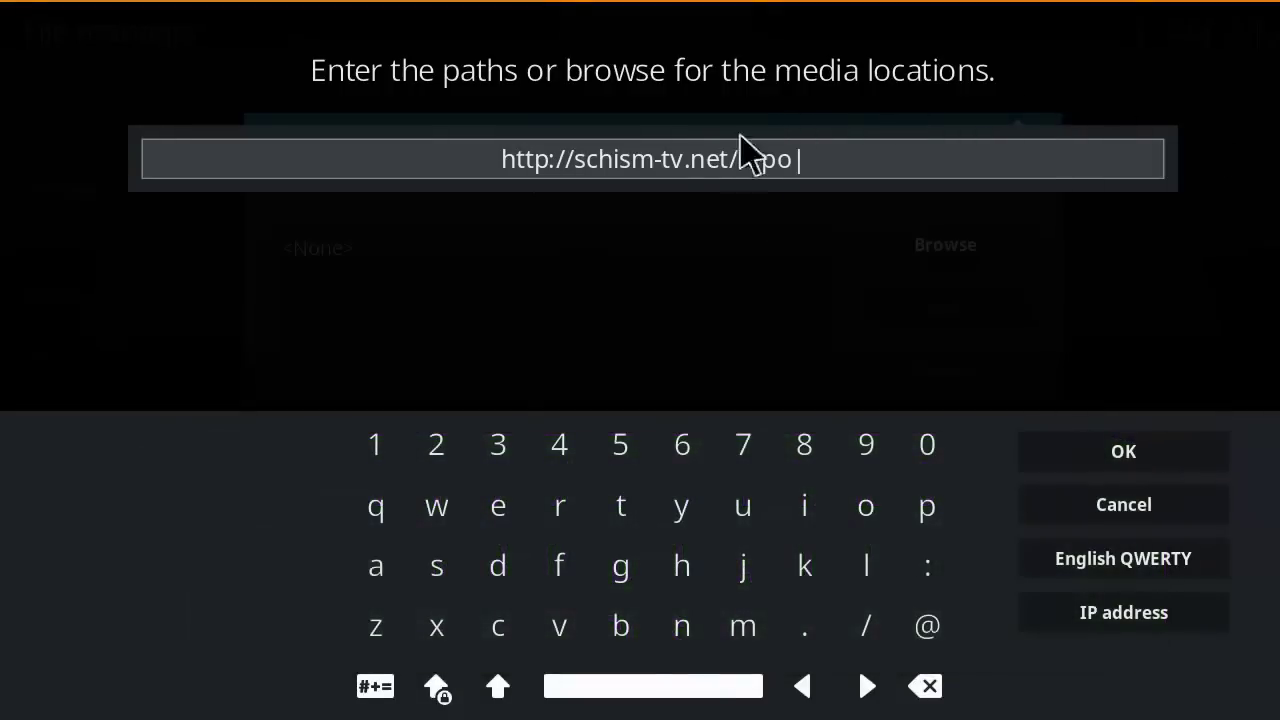
{"action": "left_click", "coordinate": [1136, 461]}
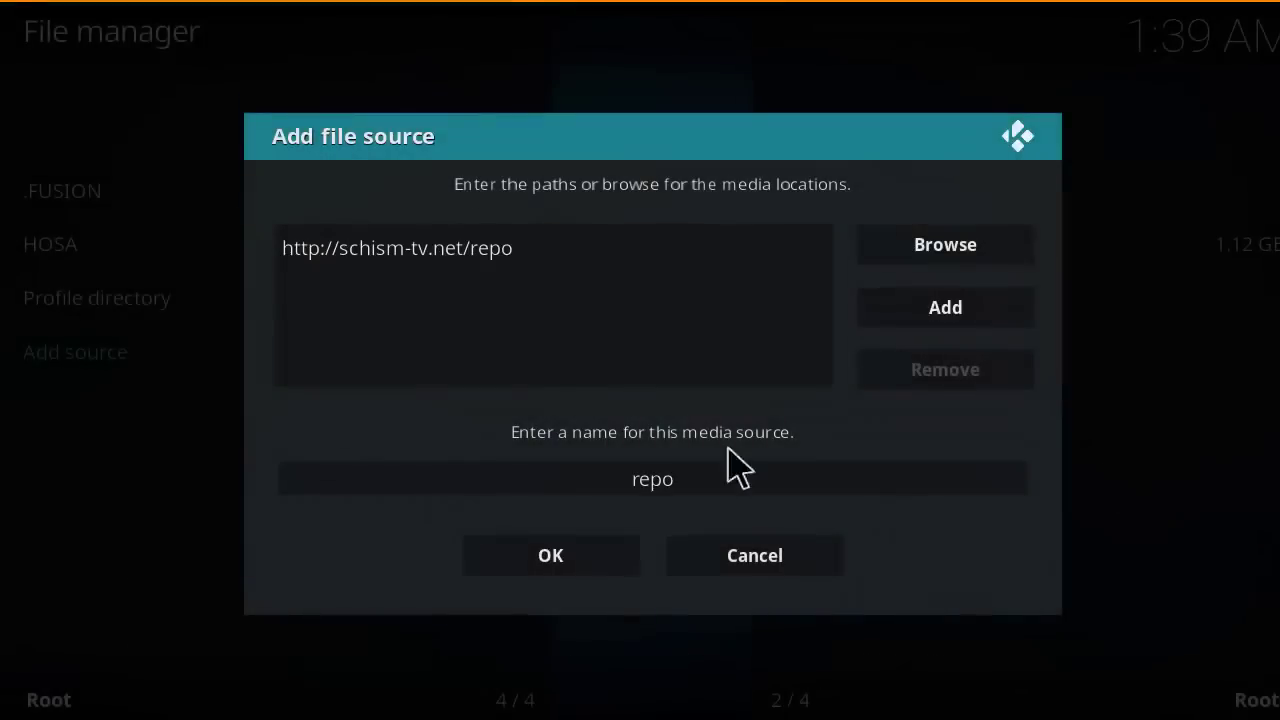
{"action": "left_click", "coordinate": [682, 492]}
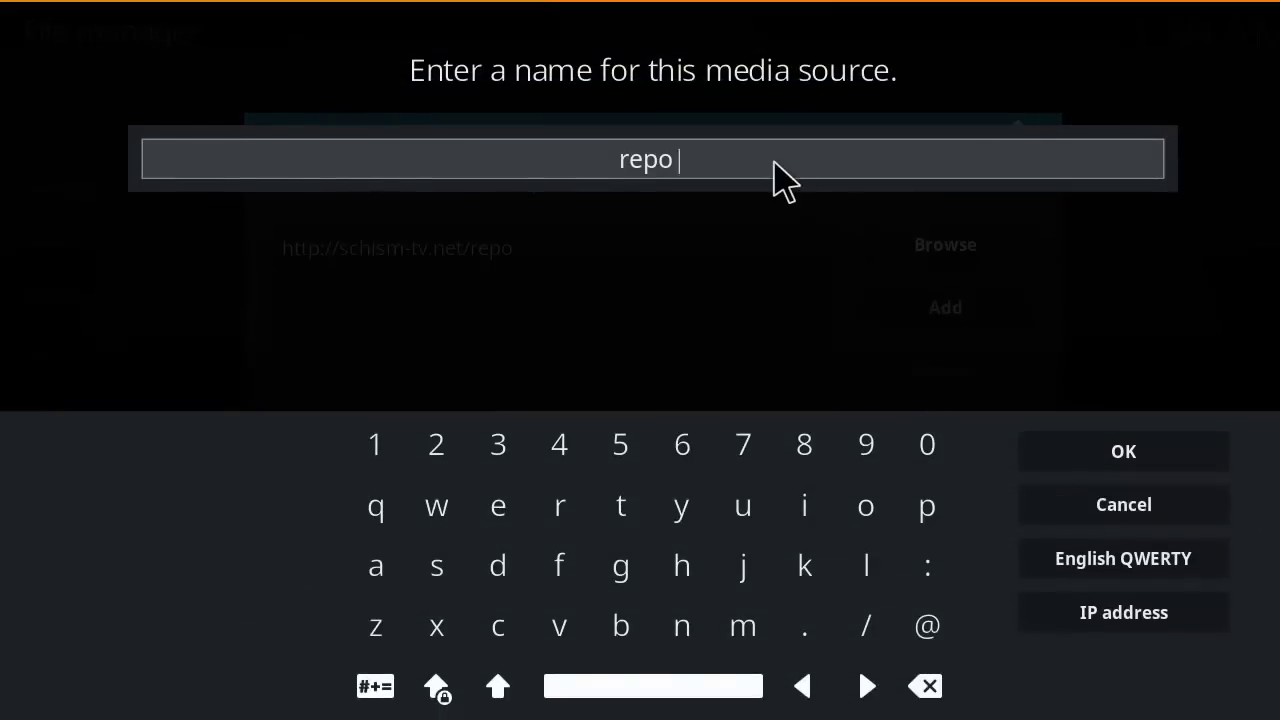
{"action": "key", "text": "BackSpace"}
{"action": "key", "text": "BackSpace"}
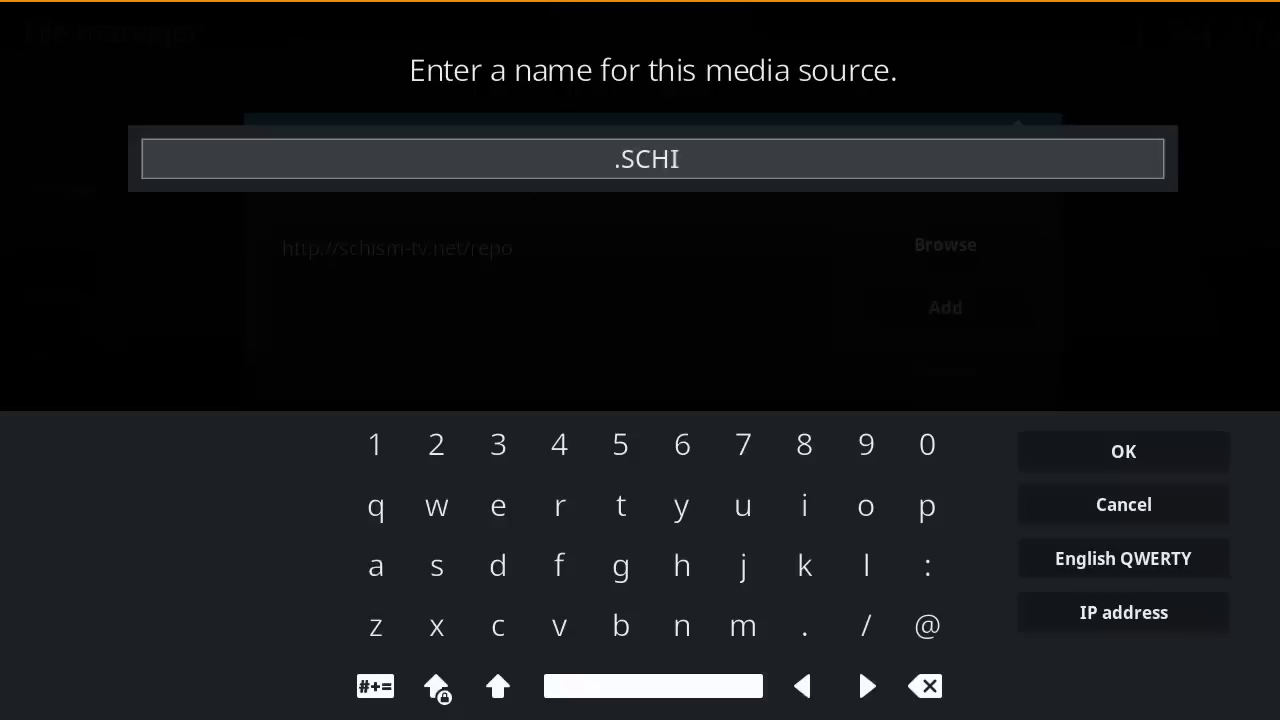
{"action": "type", "text": "SM"}
{"action": "left_click", "coordinate": [1125, 452]}
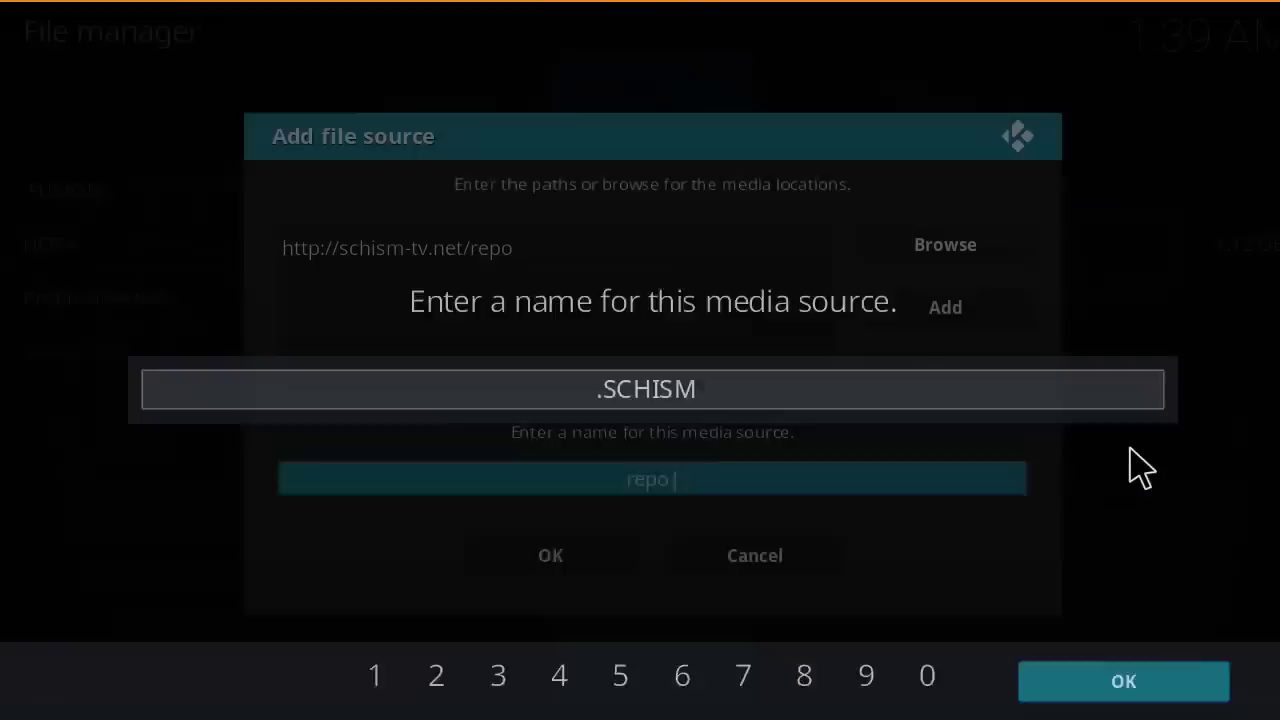
{"action": "left_click", "coordinate": [592, 570]}
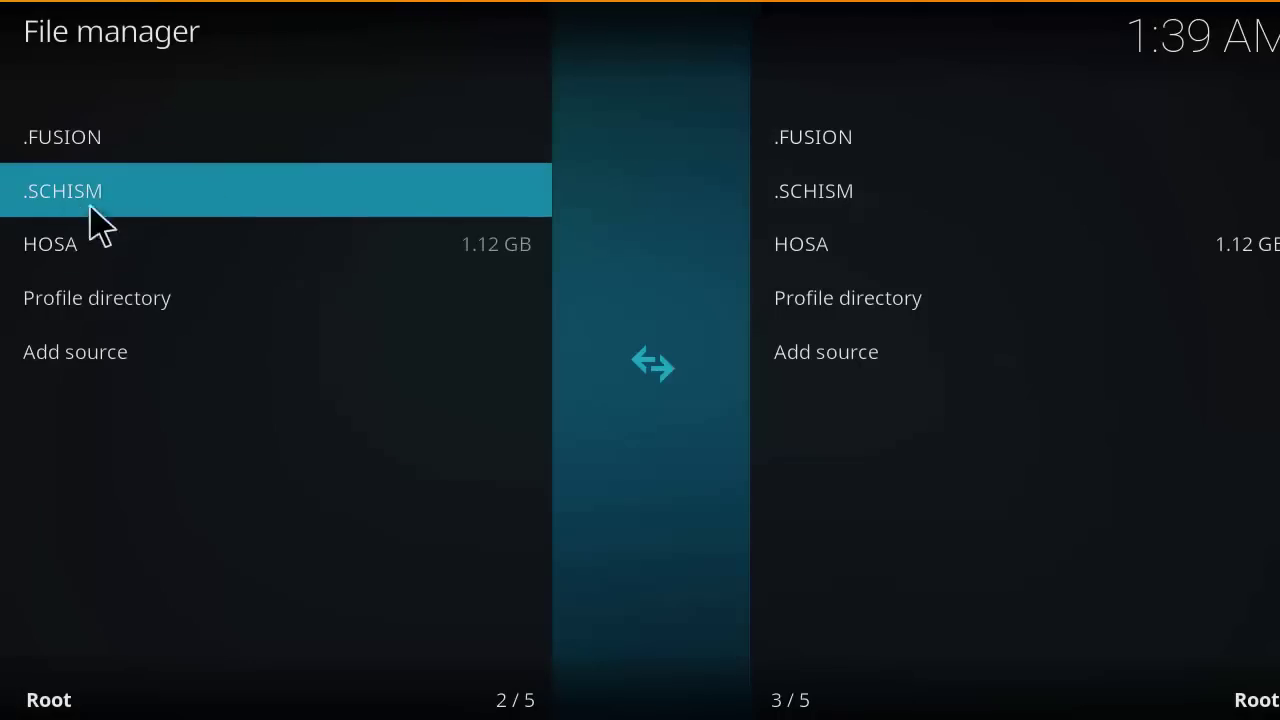
Back out to the home screen and open the Add-on browser from the Add-ons section
{"action": "right_click", "coordinate": [651, 540]}
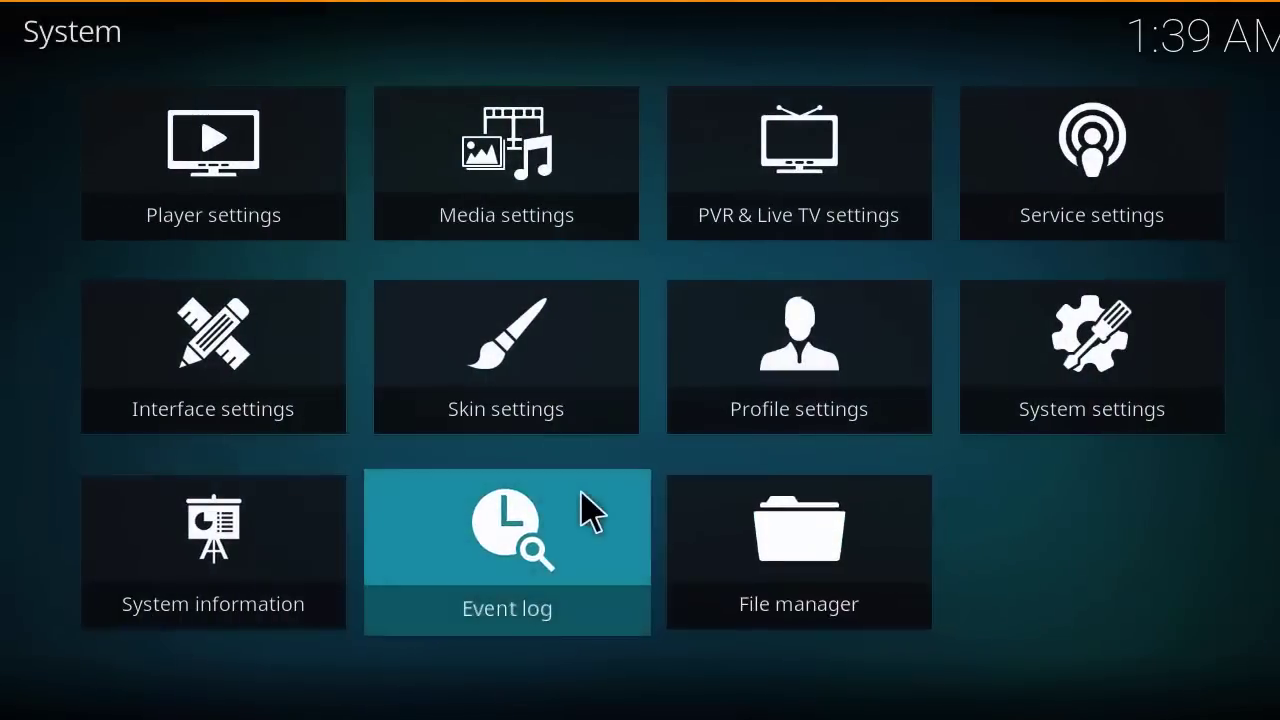
{"action": "right_click", "coordinate": [592, 512]}
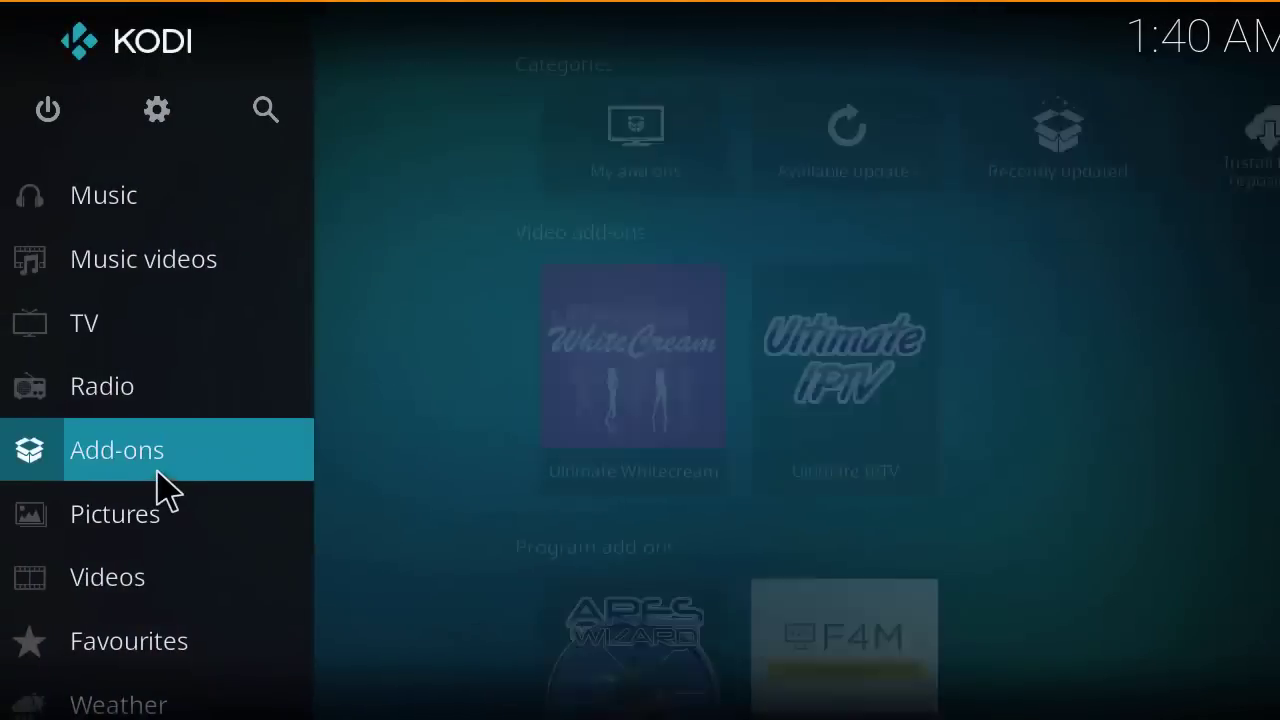
{"action": "left_click", "coordinate": [158, 474]}
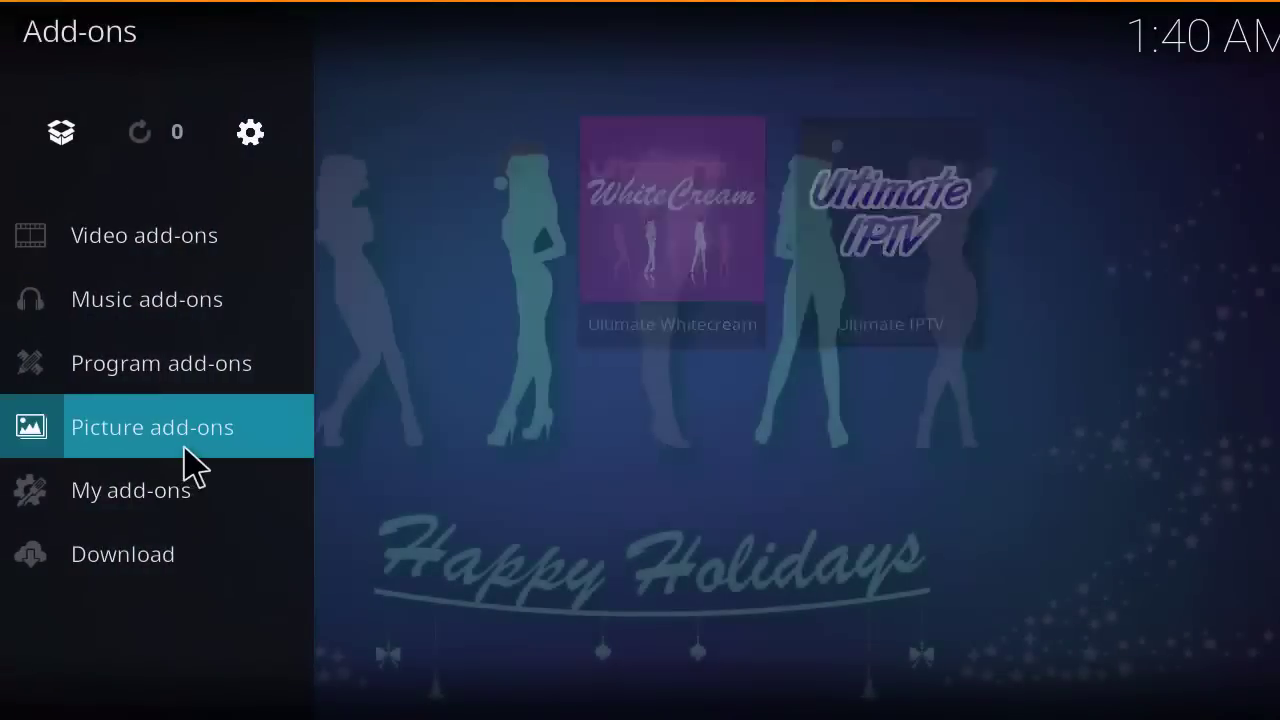
{"action": "left_click", "coordinate": [62, 140]}
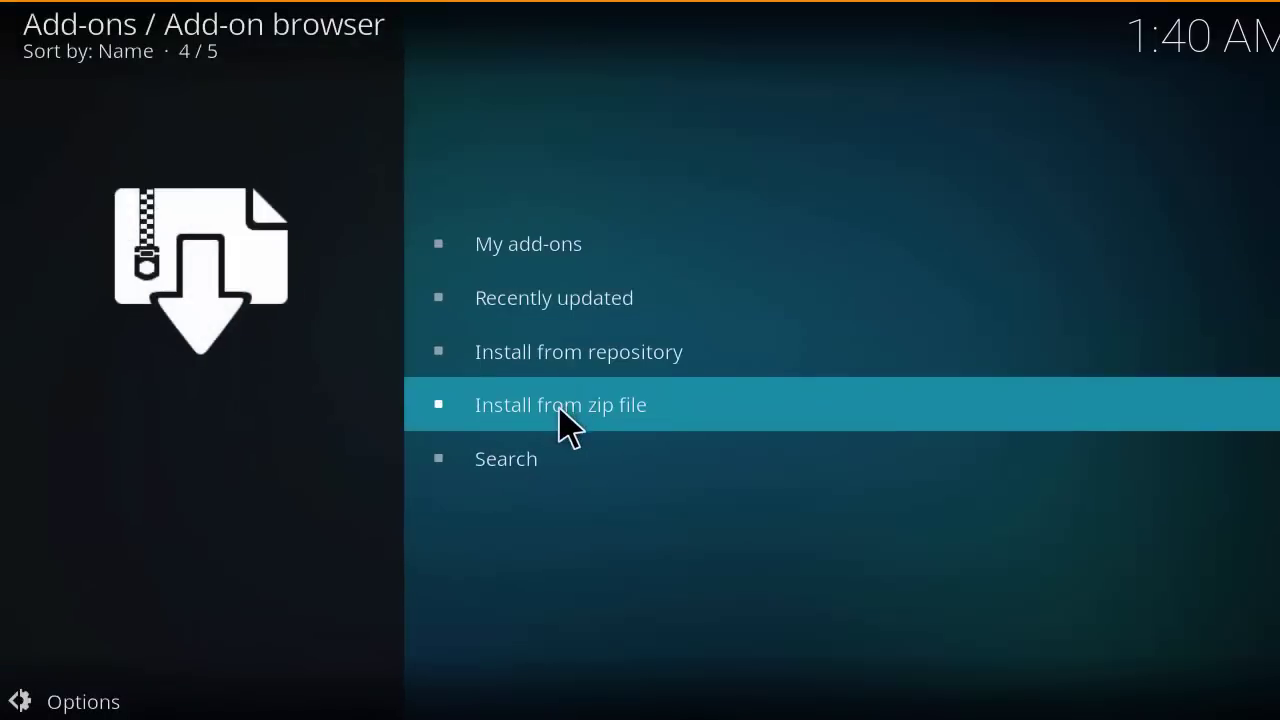
Install repository.schismtvaddons-1.3.0.zip from the .SCHISM source, then list Install from repository
{"action": "left_click", "coordinate": [566, 423]}
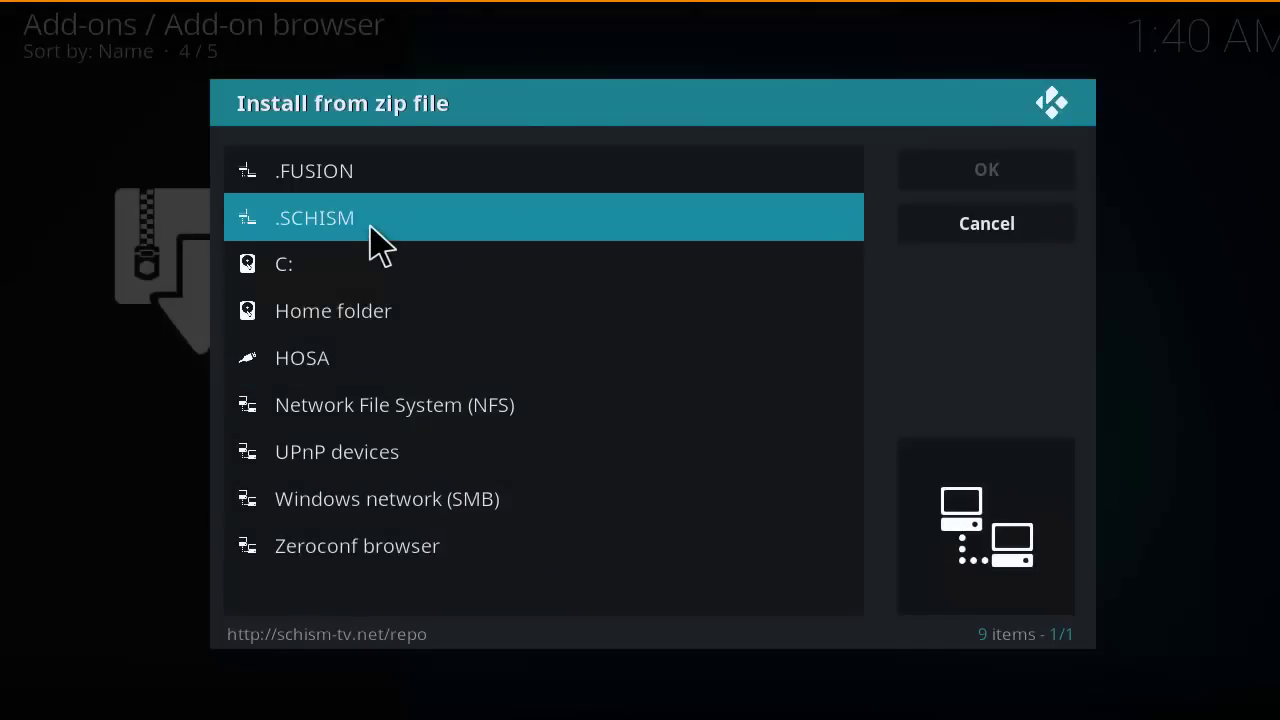
{"action": "left_click", "coordinate": [378, 243]}
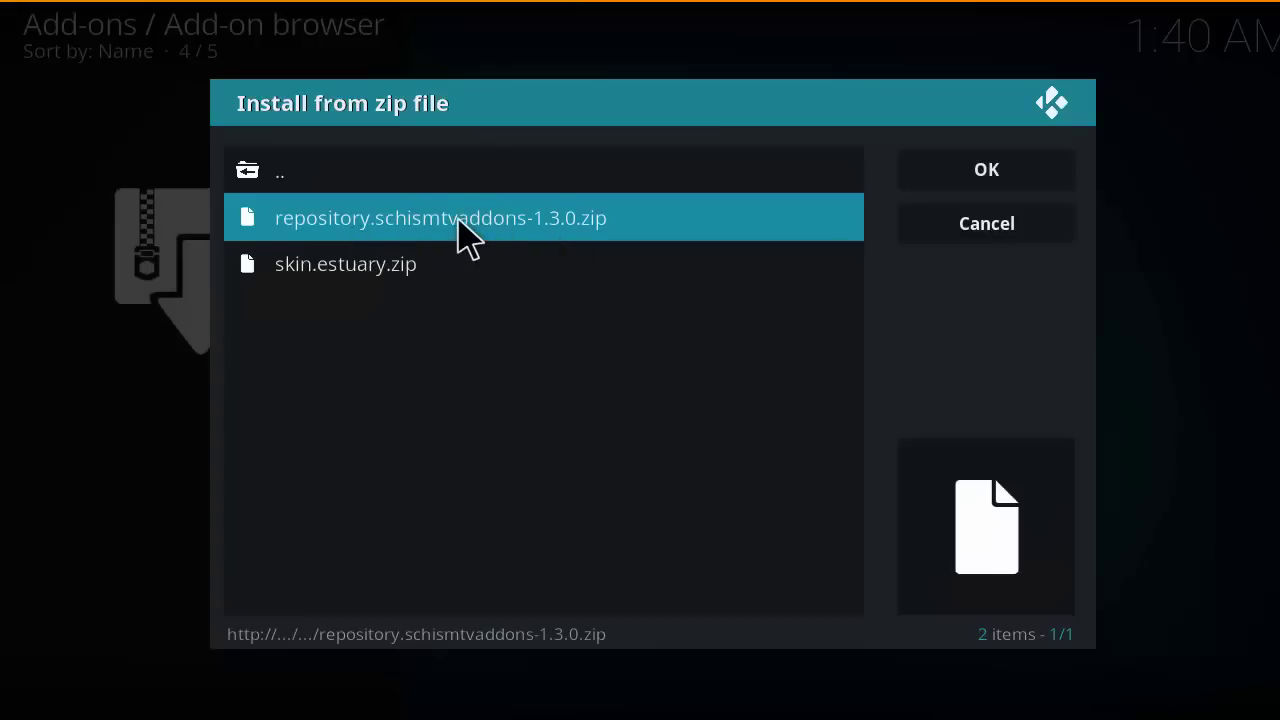
{"action": "left_click", "coordinate": [528, 222]}
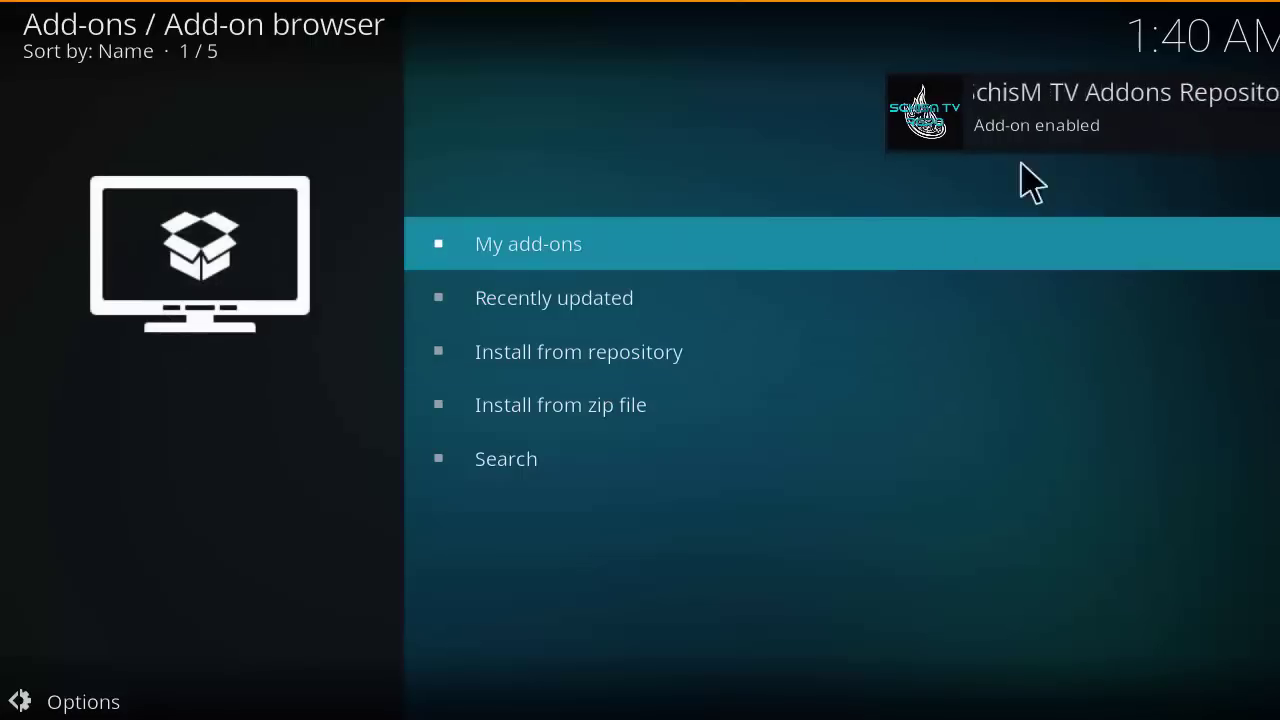
{"action": "left_click", "coordinate": [601, 372]}
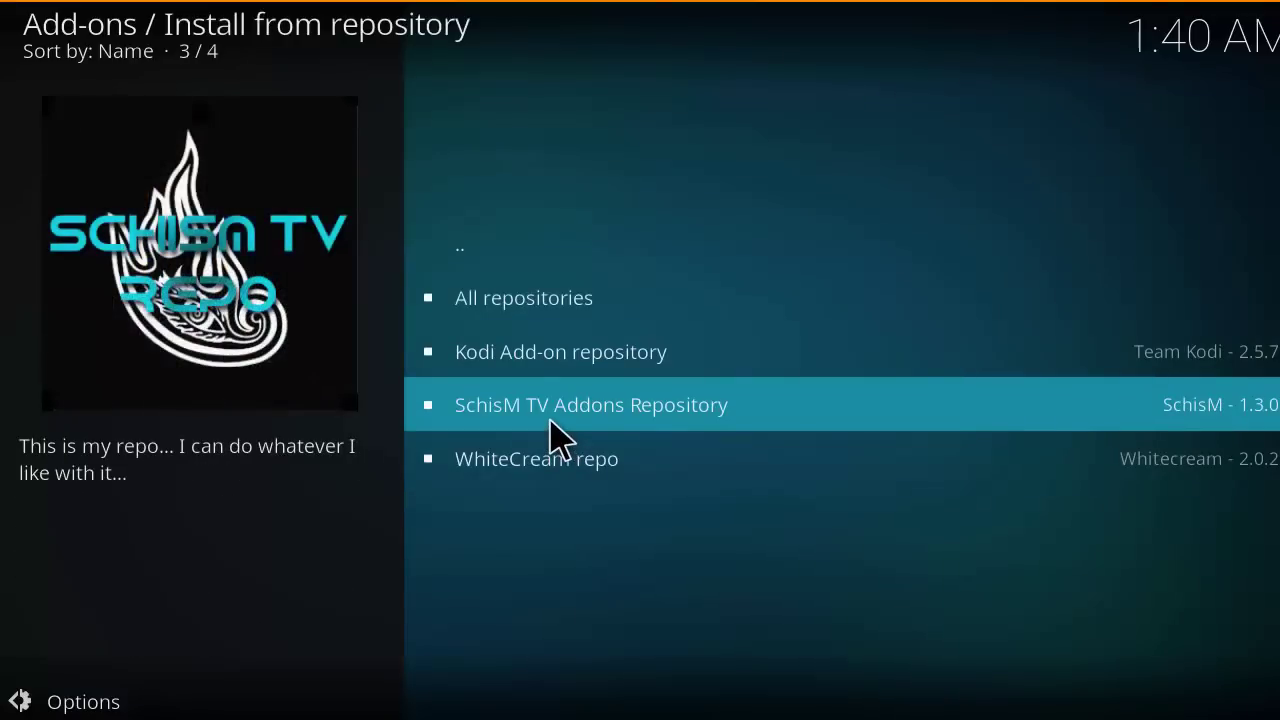
Install Builds version 1.3.0 from the SchisM TV Addons Repository's Program add-ons
{"action": "left_click", "coordinate": [610, 430]}
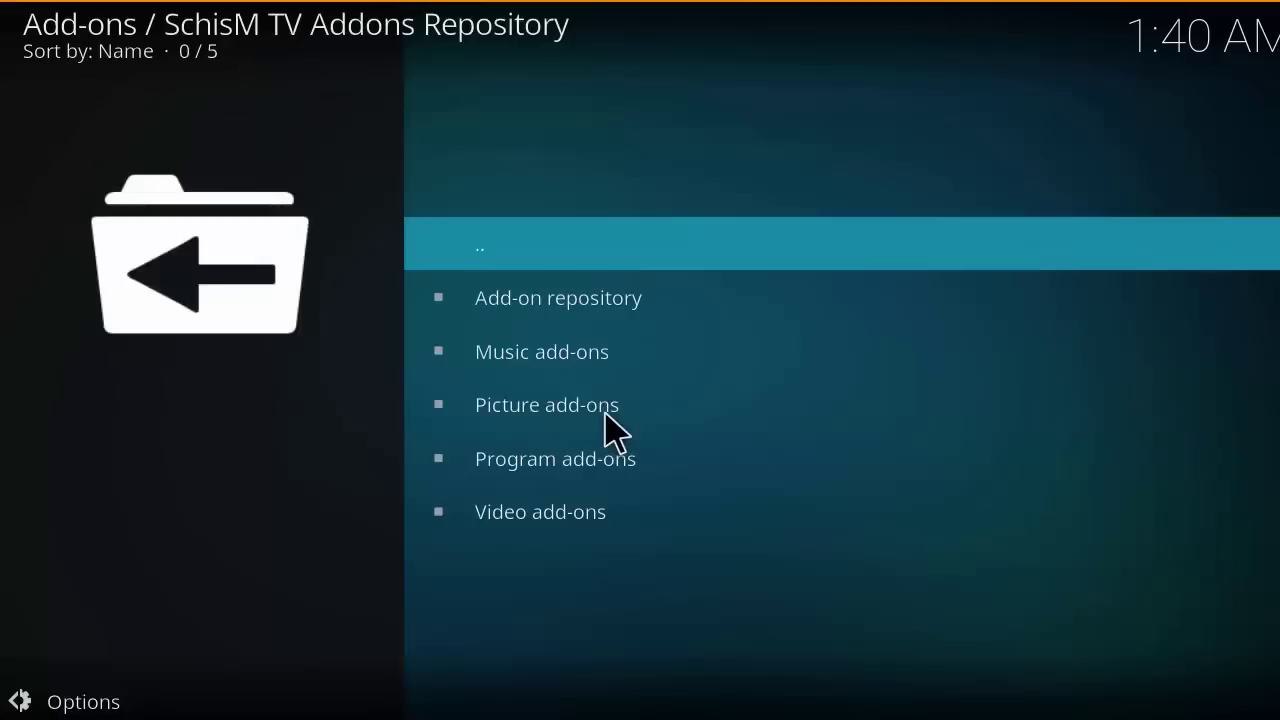
{"action": "left_click", "coordinate": [555, 465]}
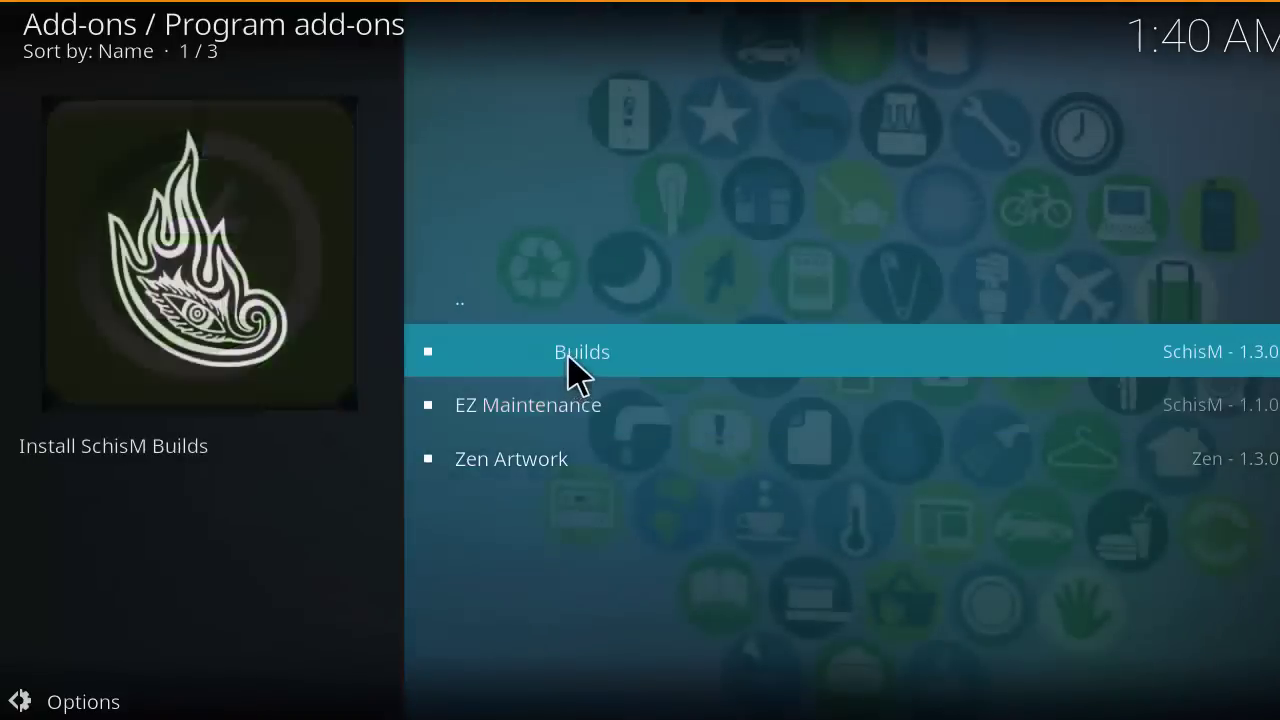
{"action": "left_click", "coordinate": [575, 365]}
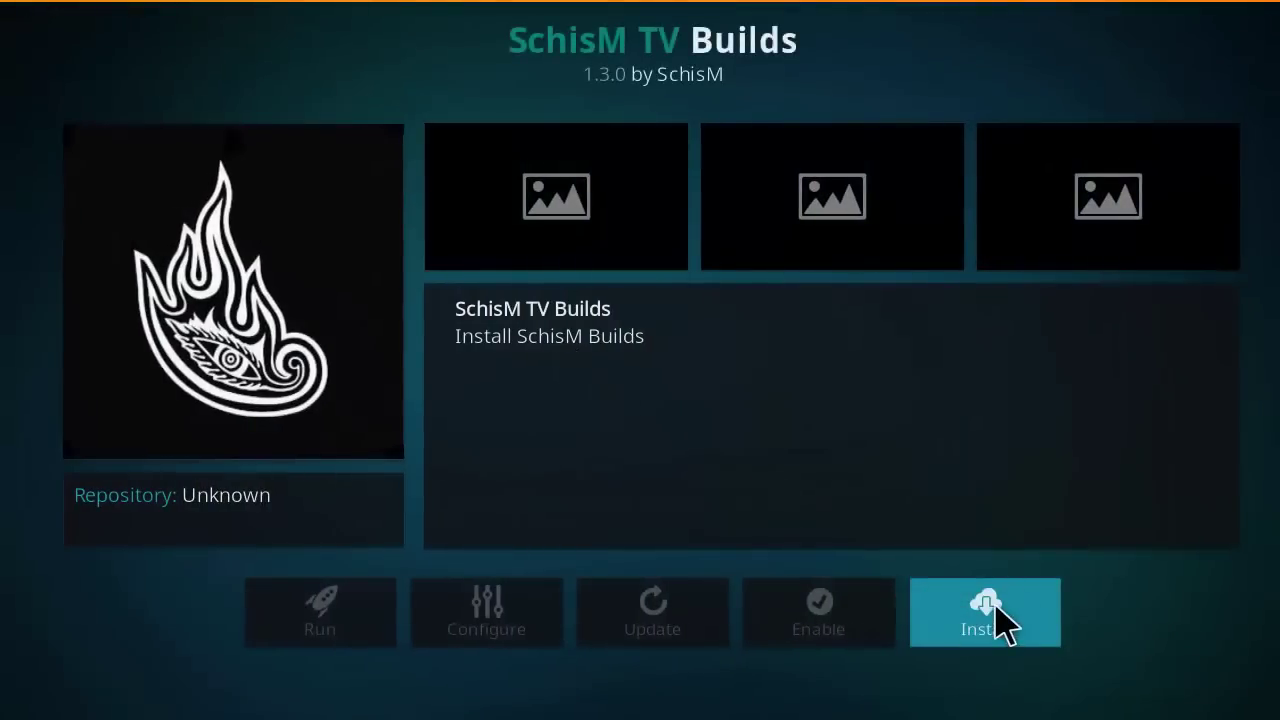
{"action": "left_click", "coordinate": [997, 608]}
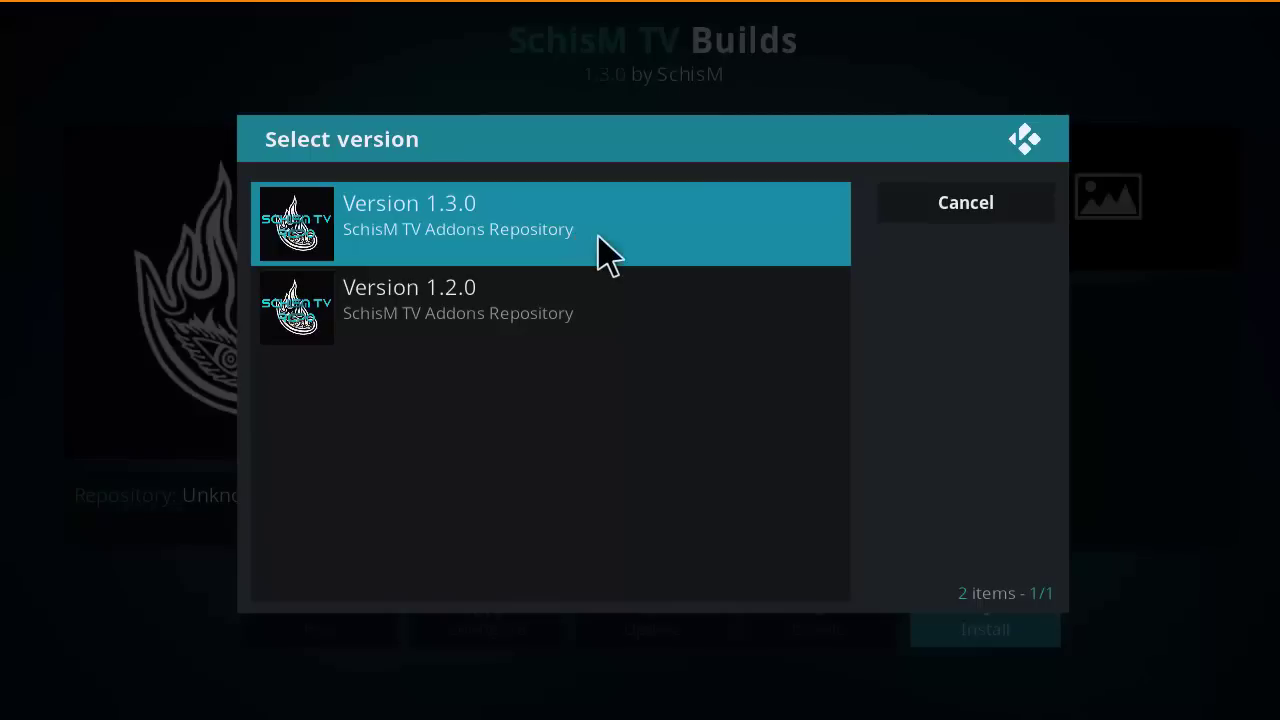
{"action": "left_click", "coordinate": [463, 233]}
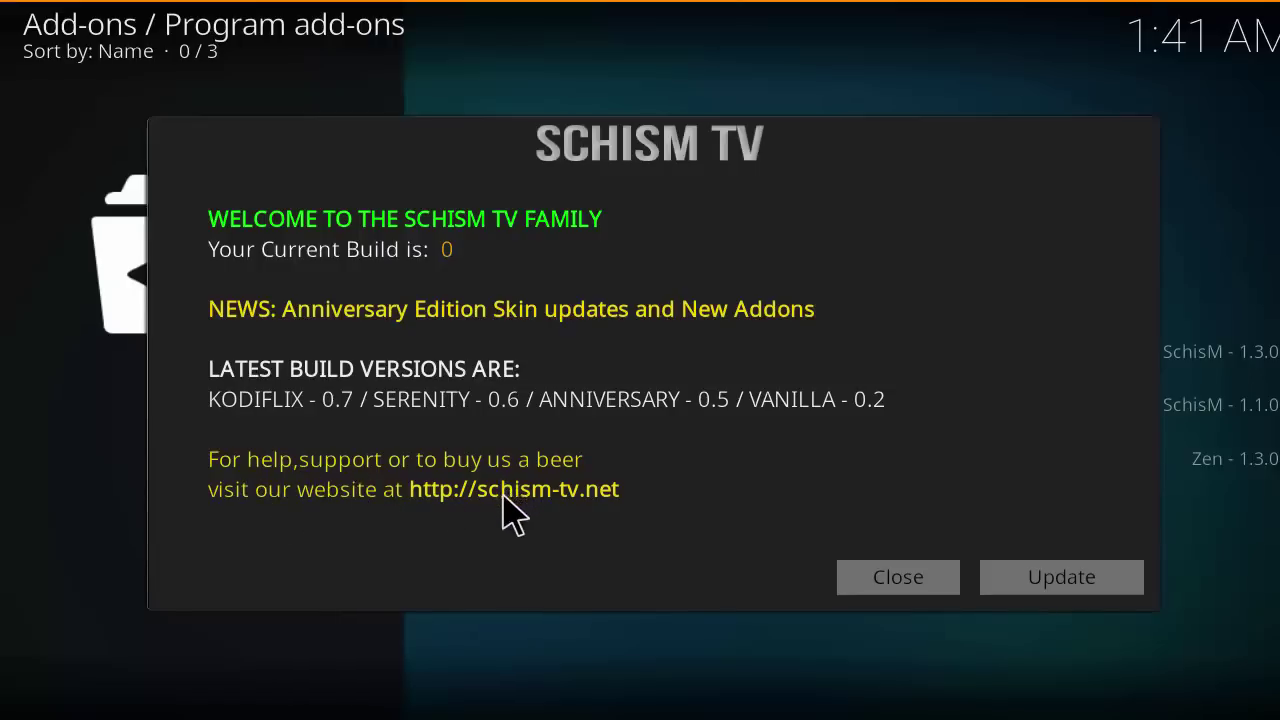
Close the SchisM TV welcome message and back out to the home menu
{"action": "left_click", "coordinate": [938, 586]}
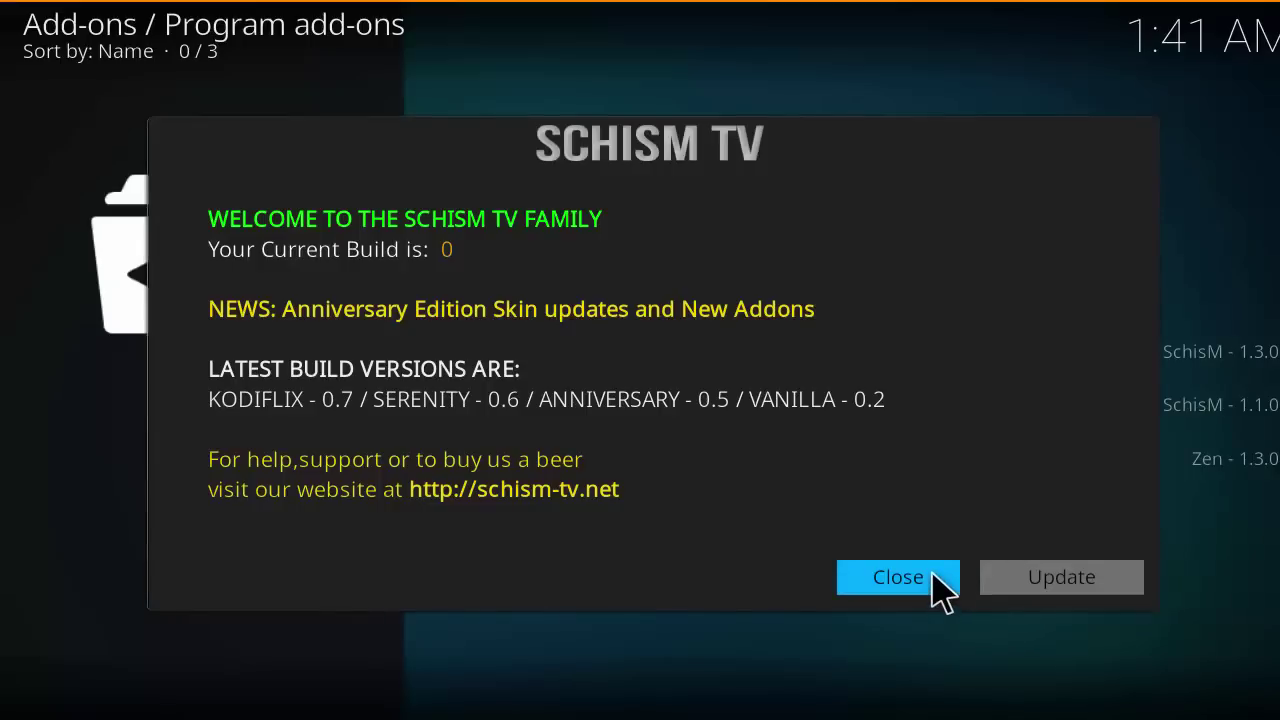
{"action": "left_click", "coordinate": [935, 588]}
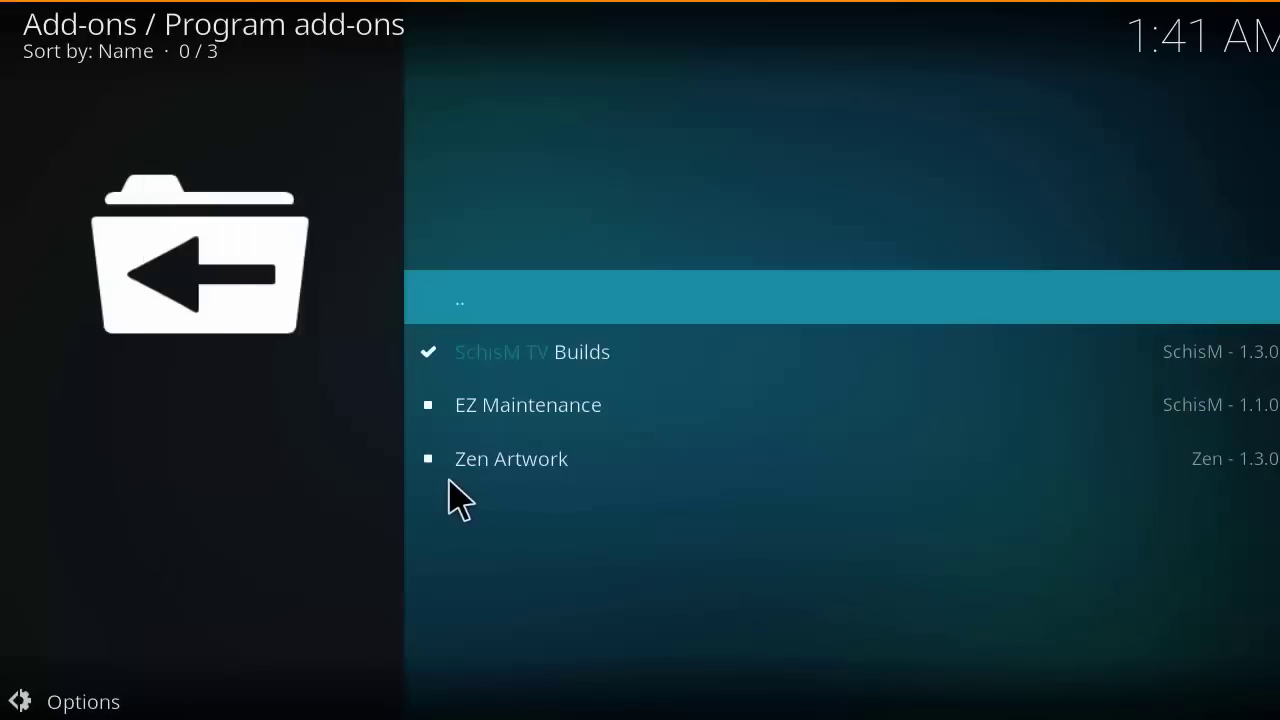
{"action": "key", "text": "BackSpace"}
{"action": "key", "text": "BackSpace"}
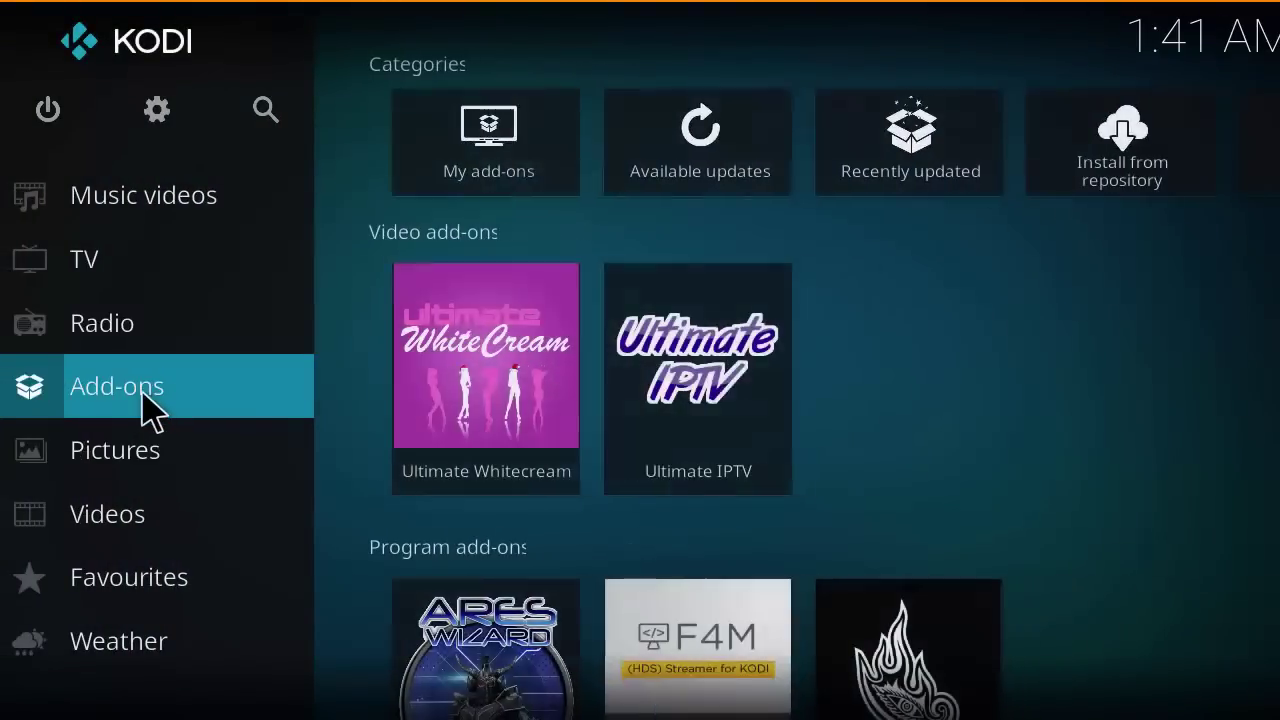
Launch SchisM TV Builds, try Install/Update, and dismiss the missing-code warning
{"action": "left_click", "coordinate": [150, 408]}
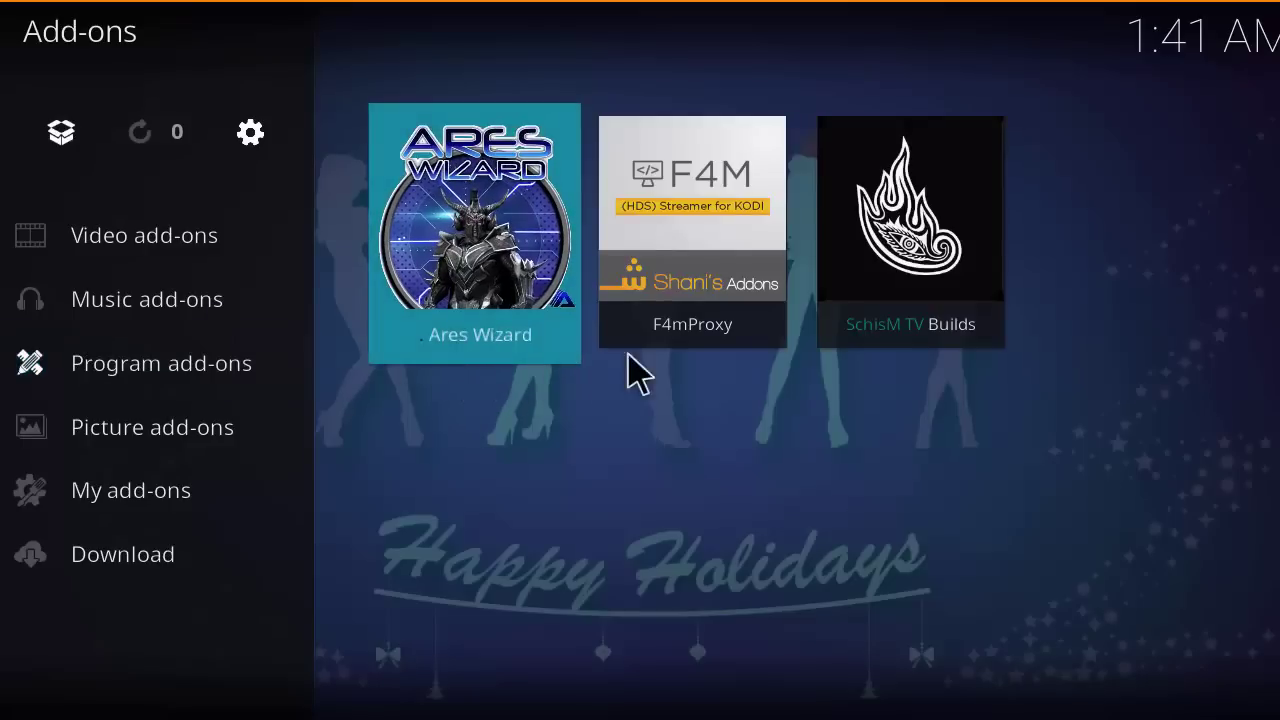
{"action": "left_click", "coordinate": [940, 268]}
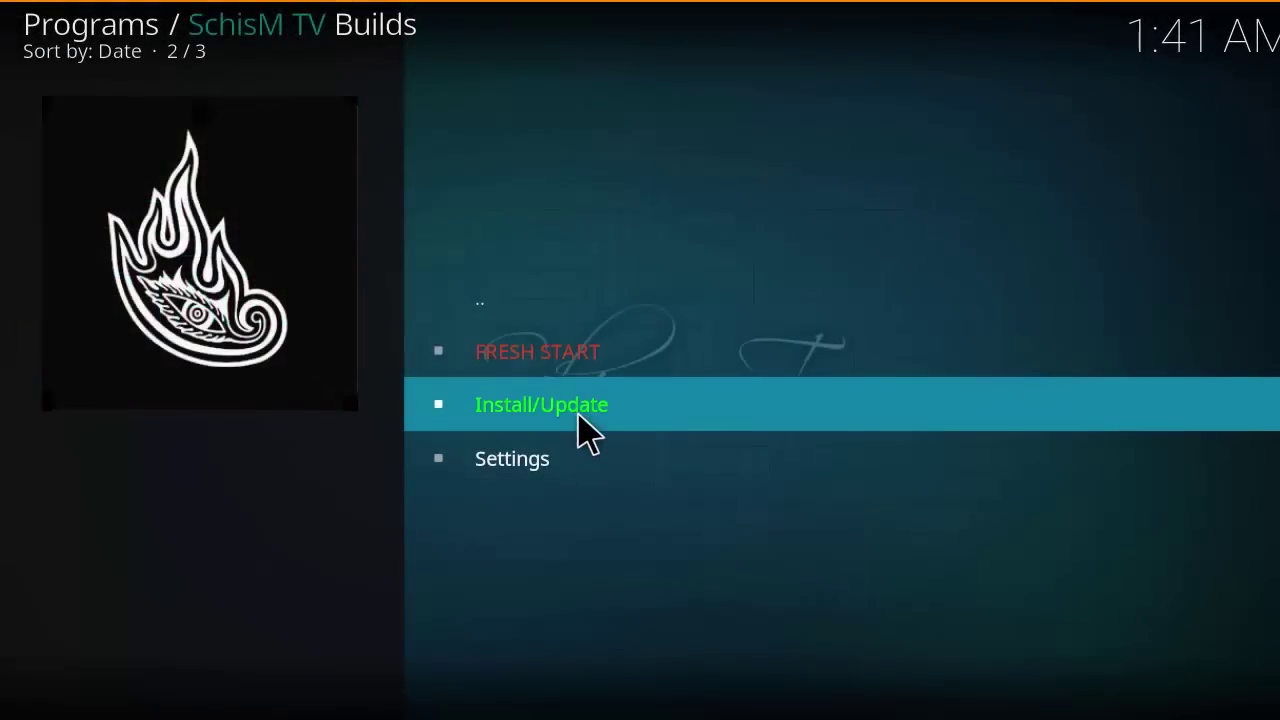
{"action": "left_click", "coordinate": [579, 416]}
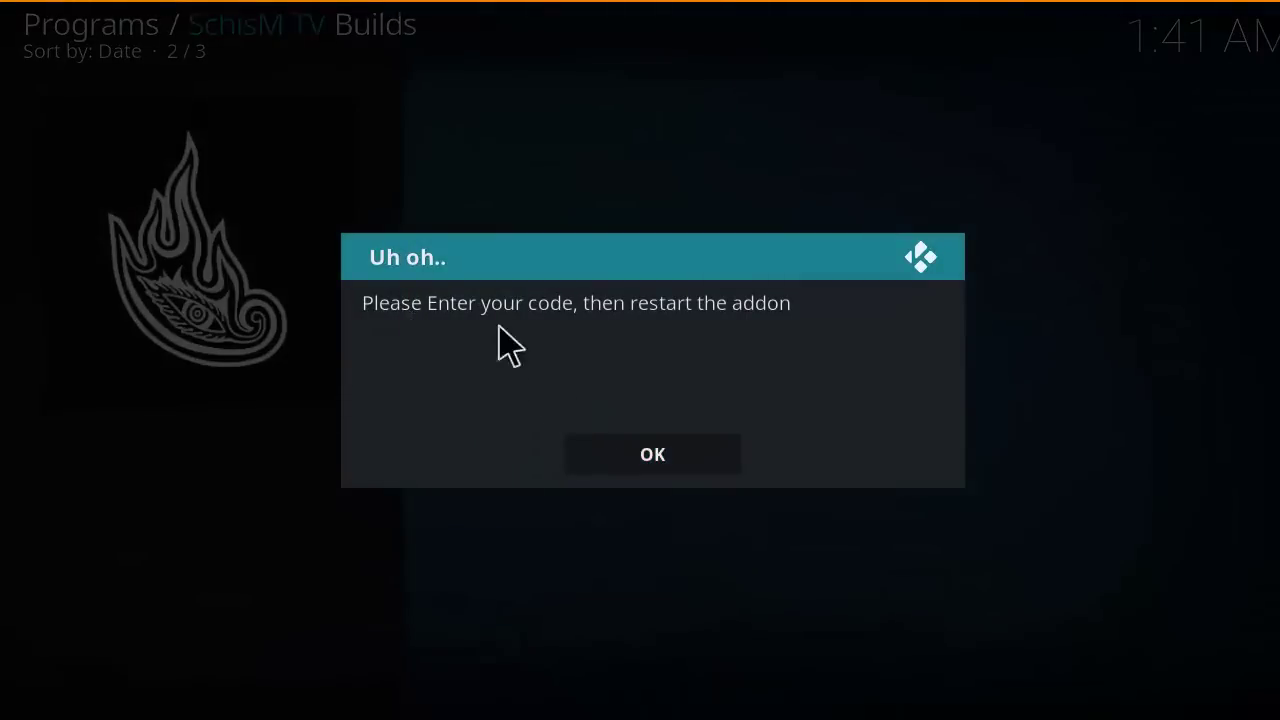
{"action": "left_click", "coordinate": [665, 458]}
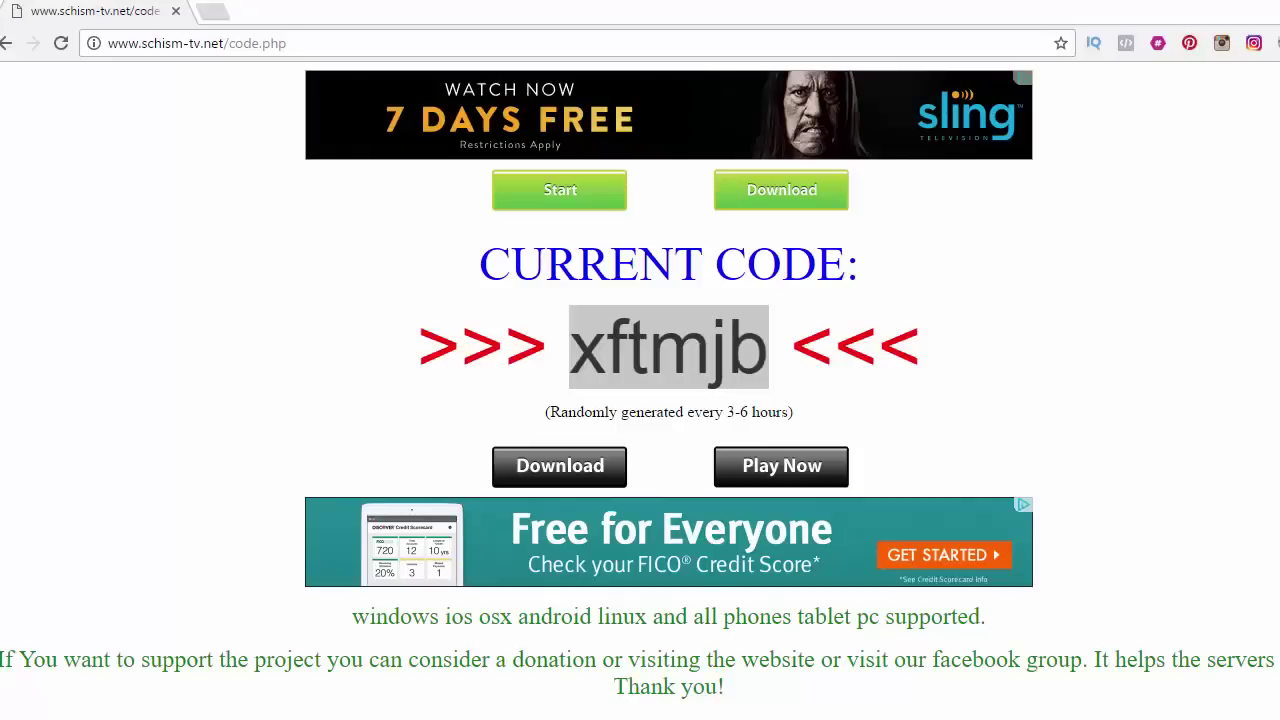
Open schism-tv.net/code.php in Chrome and select the whole current access code
{"action": "left_click", "coordinate": [118, 45]}
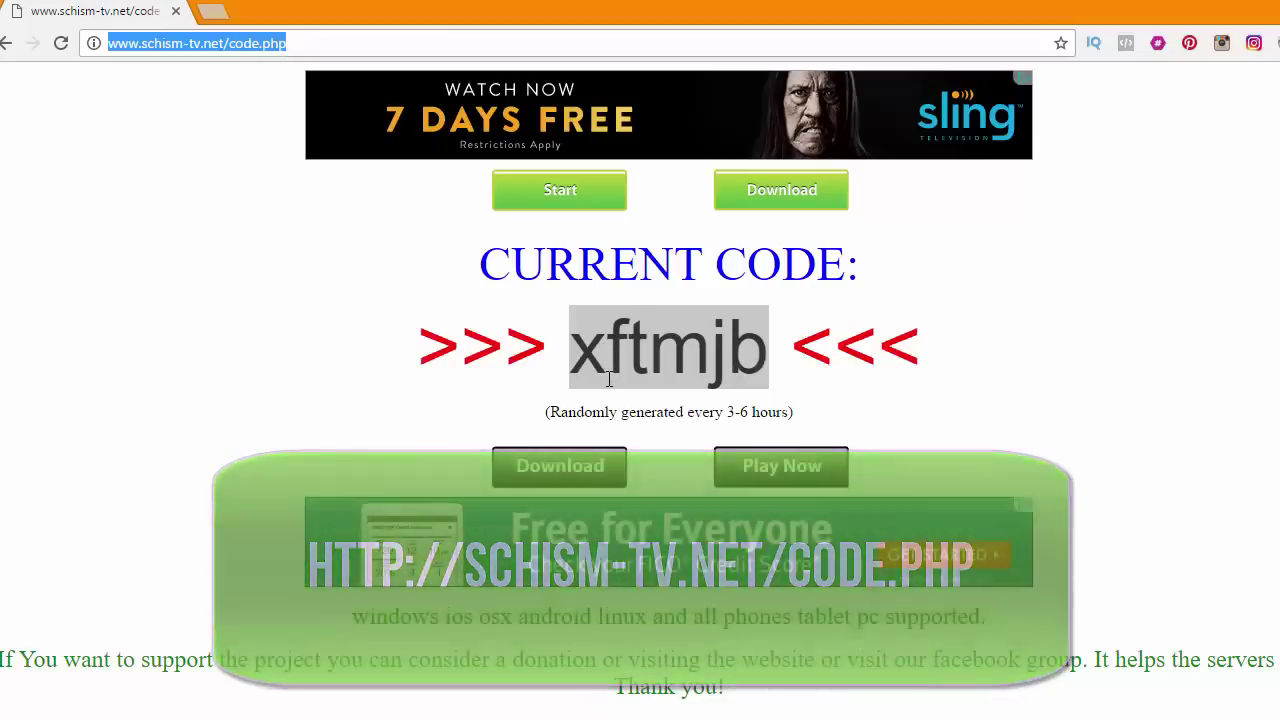
{"action": "left_click", "coordinate": [588, 350]}
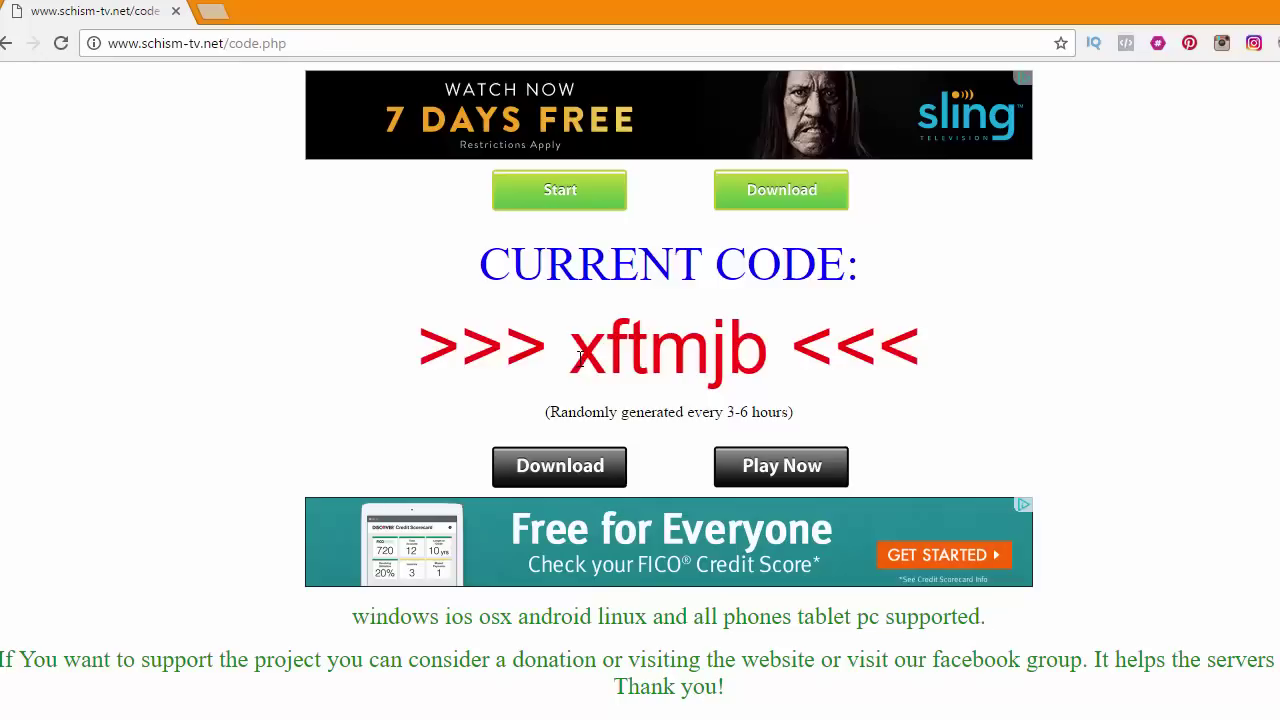
{"action": "left_click_drag", "start_coordinate": [590, 352], "coordinate": [773, 362]}
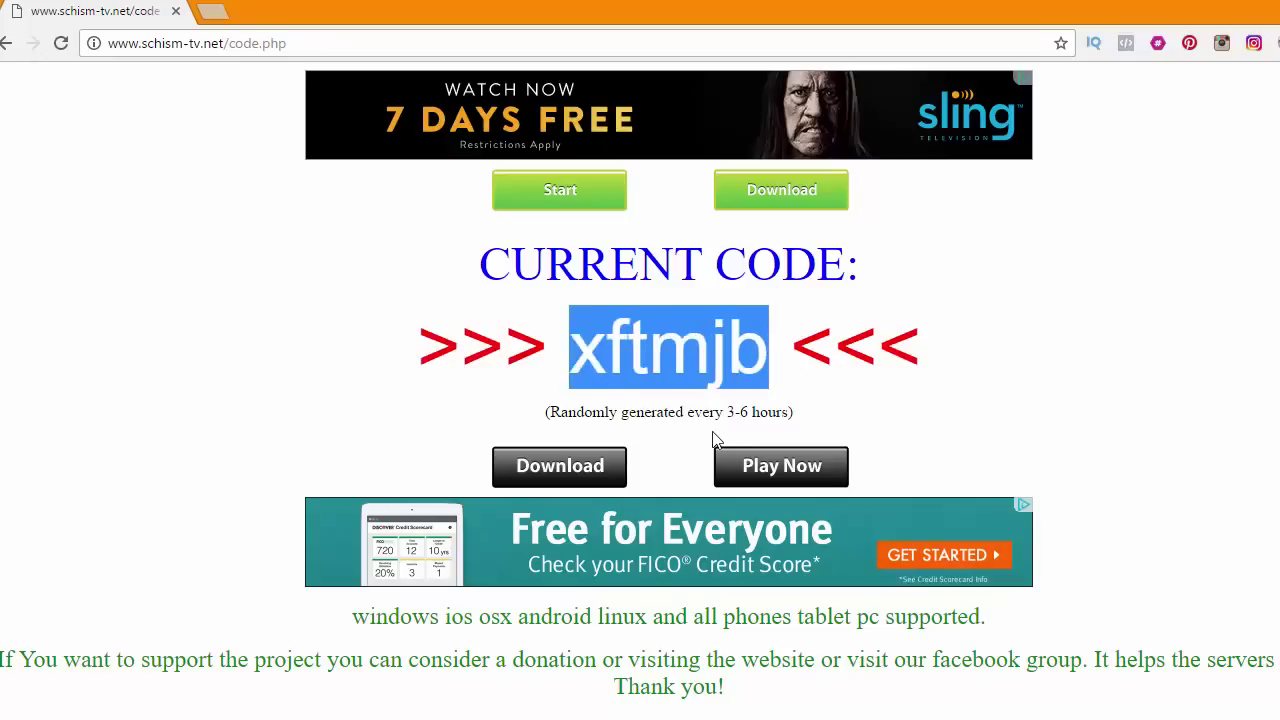
{"action": "left_click", "coordinate": [735, 352]}
{"action": "left_click_drag", "start_coordinate": [765, 352], "coordinate": [587, 352]}
{"action": "key", "text": "ctrl+c"}
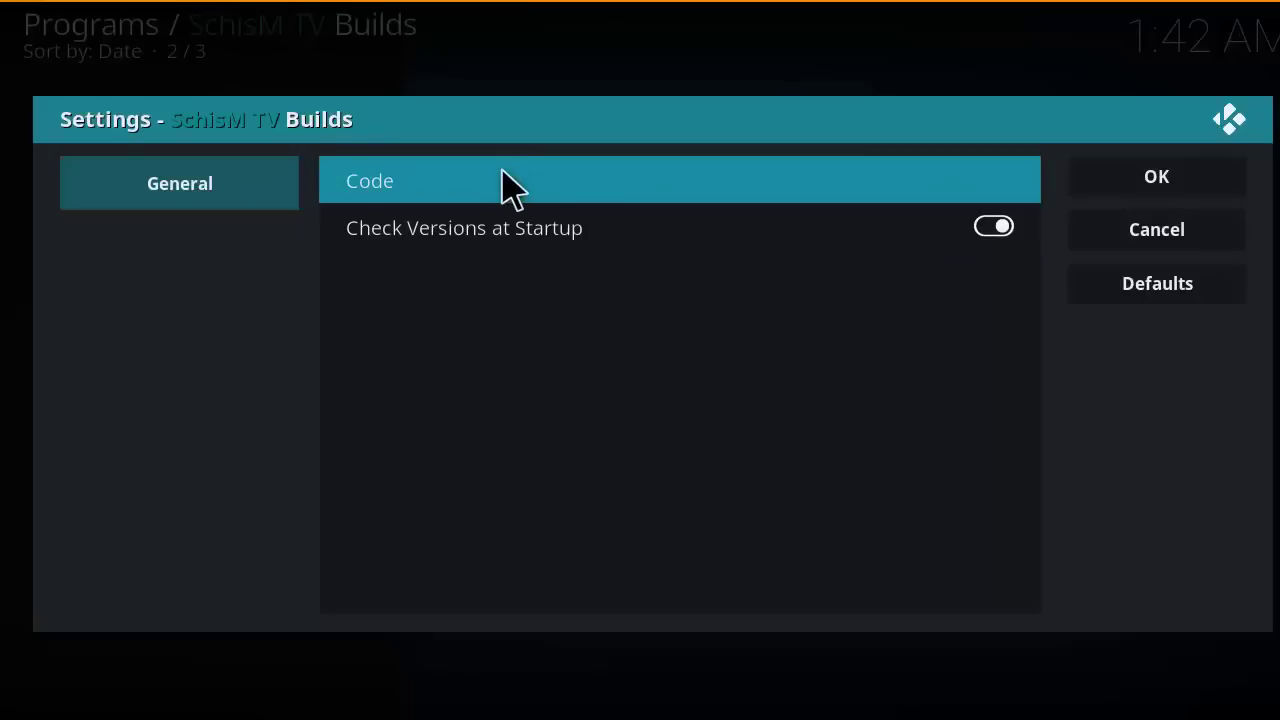
Paste the copied access code into the Builds Code setting and save the settings
{"action": "left_click", "coordinate": [503, 180]}
{"action": "key", "text": "ctrl+v"}
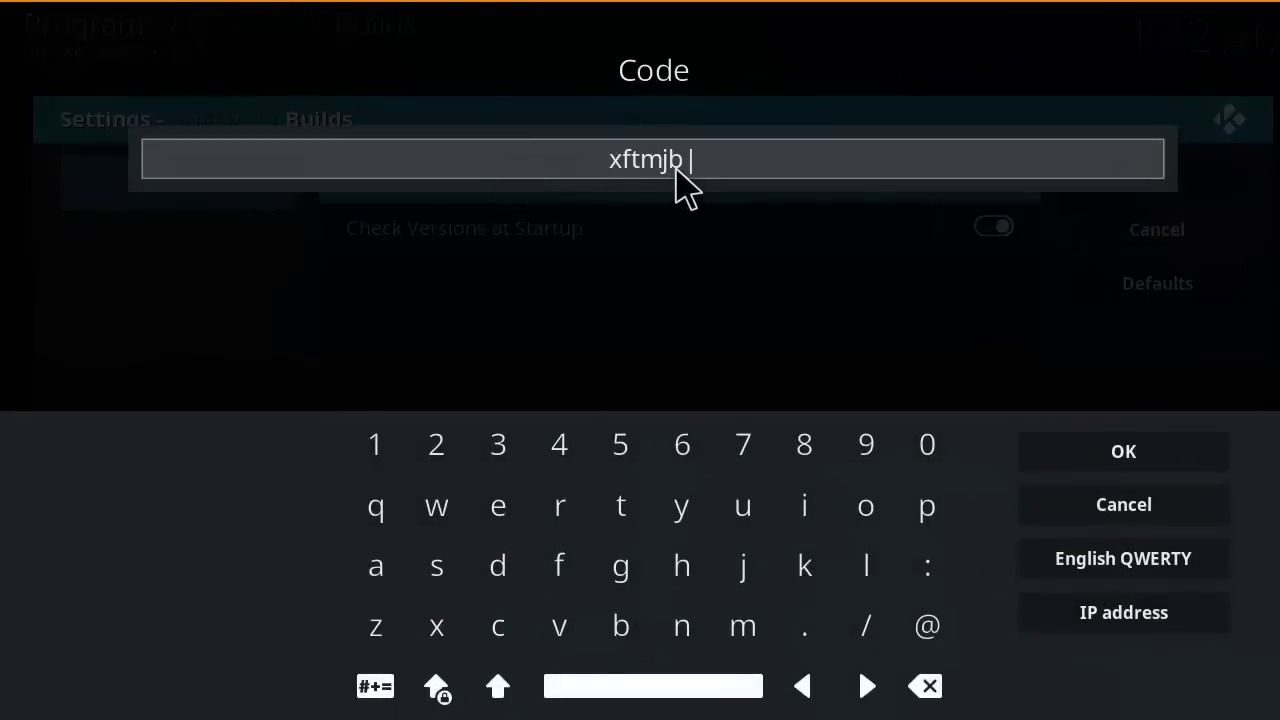
{"action": "left_click", "coordinate": [1155, 478]}
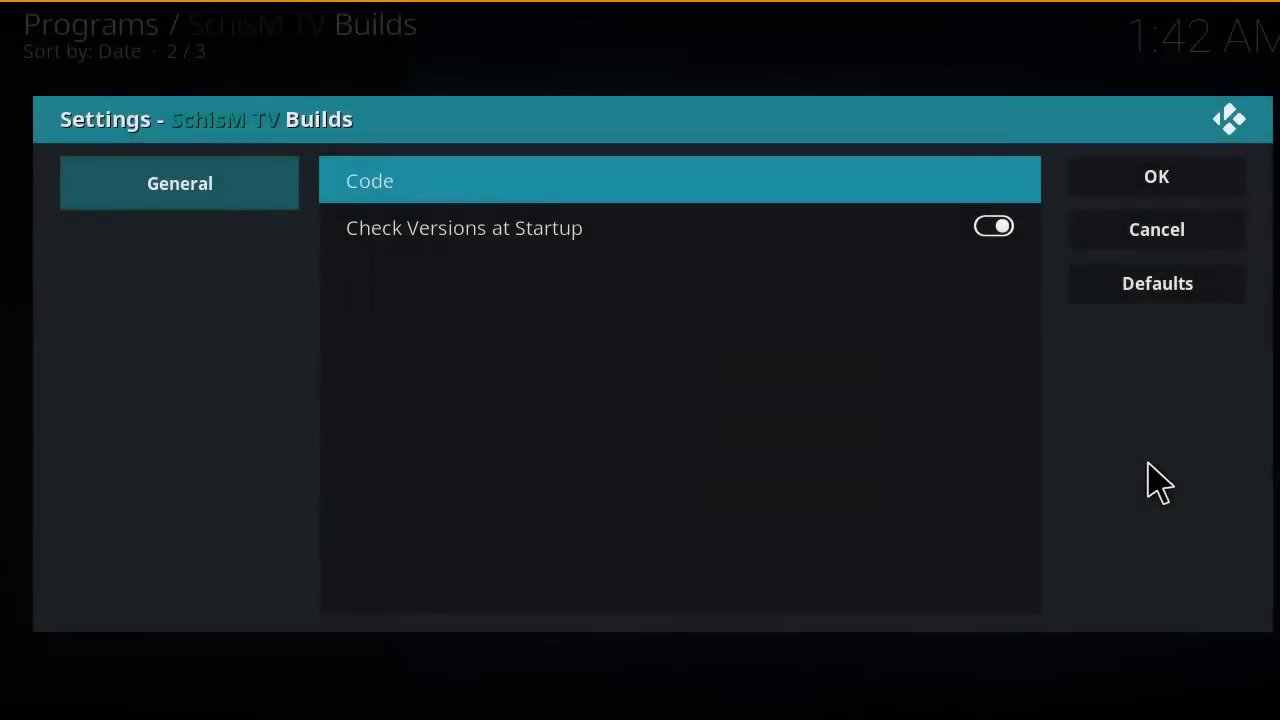
{"action": "left_click", "coordinate": [1180, 180]}
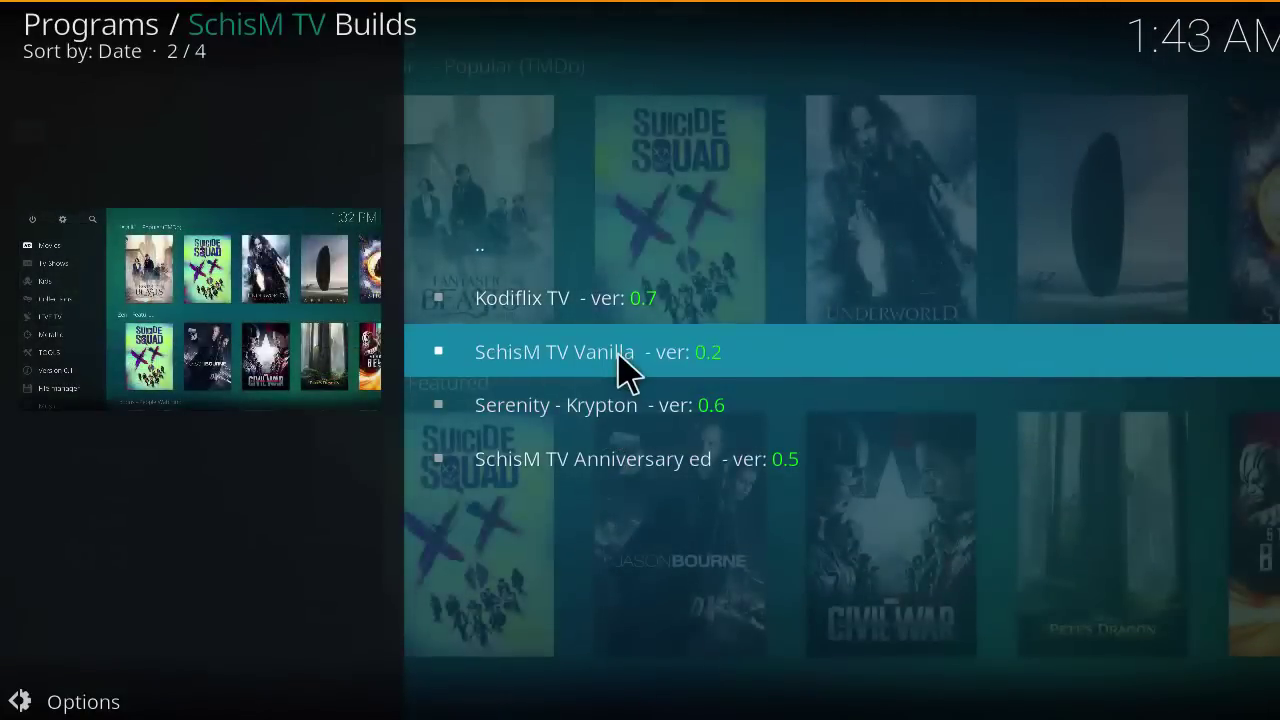
Install the SchisM TV Vanilla build and acknowledge the Process Complete notice
{"action": "left_click", "coordinate": [620, 368]}
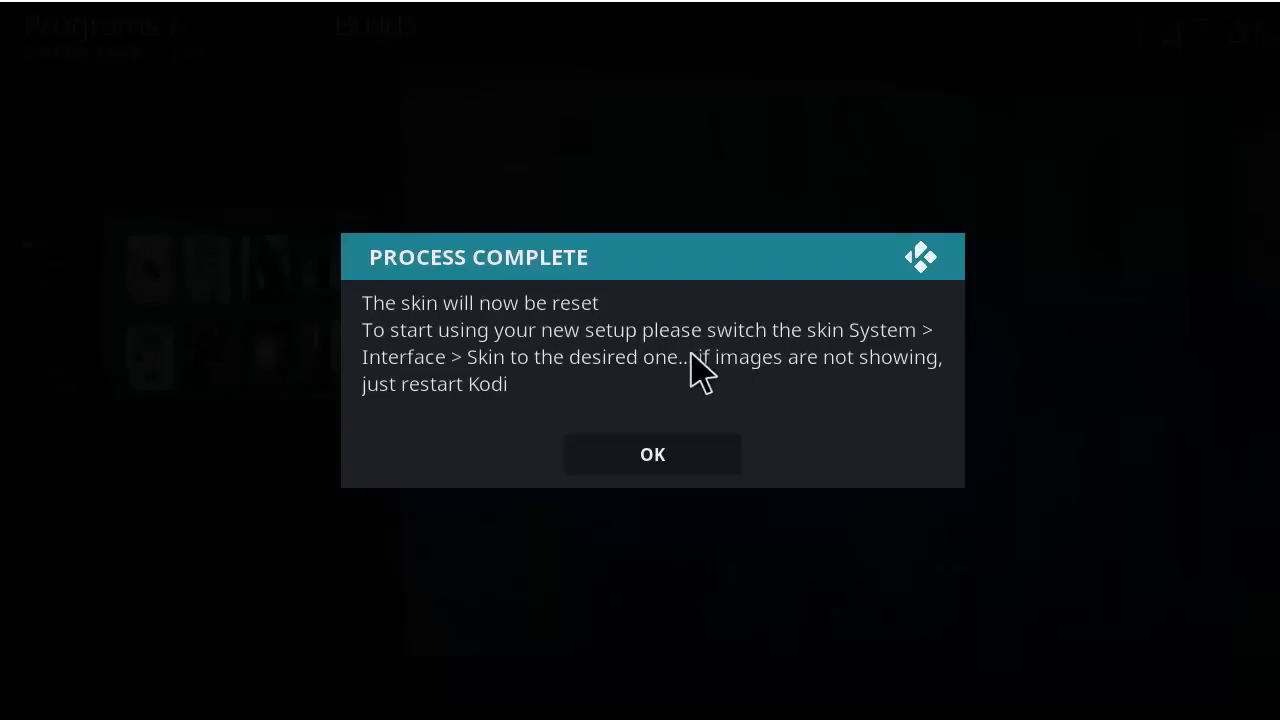
{"action": "left_click", "coordinate": [652, 458]}
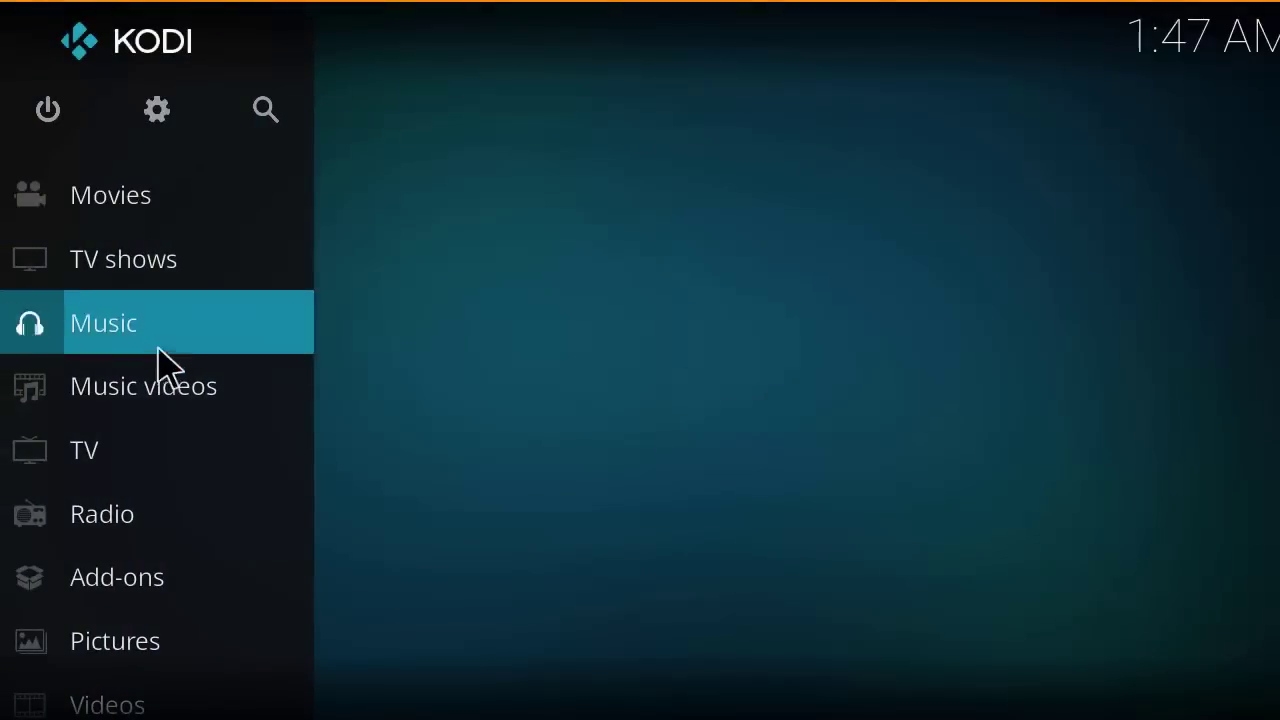
Set the interface skin to Estuary SchisM, keep it, and return to System settings
{"action": "left_click", "coordinate": [160, 118]}
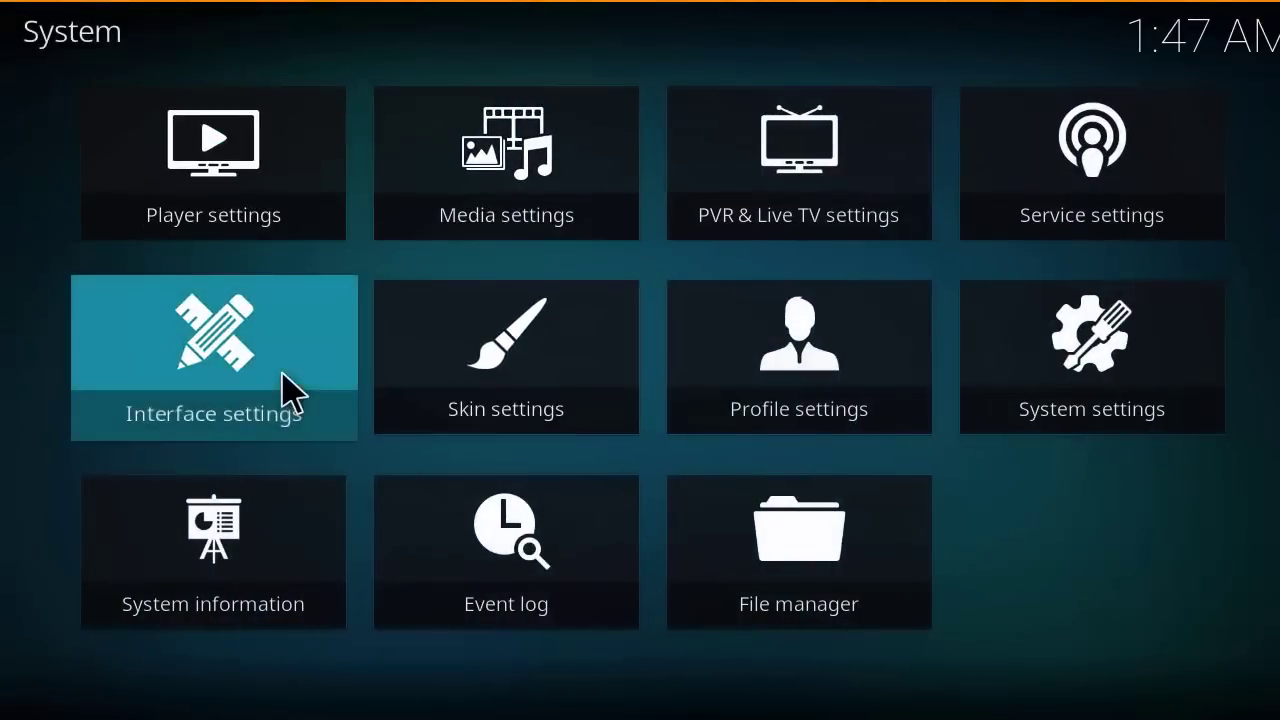
{"action": "left_click", "coordinate": [288, 390]}
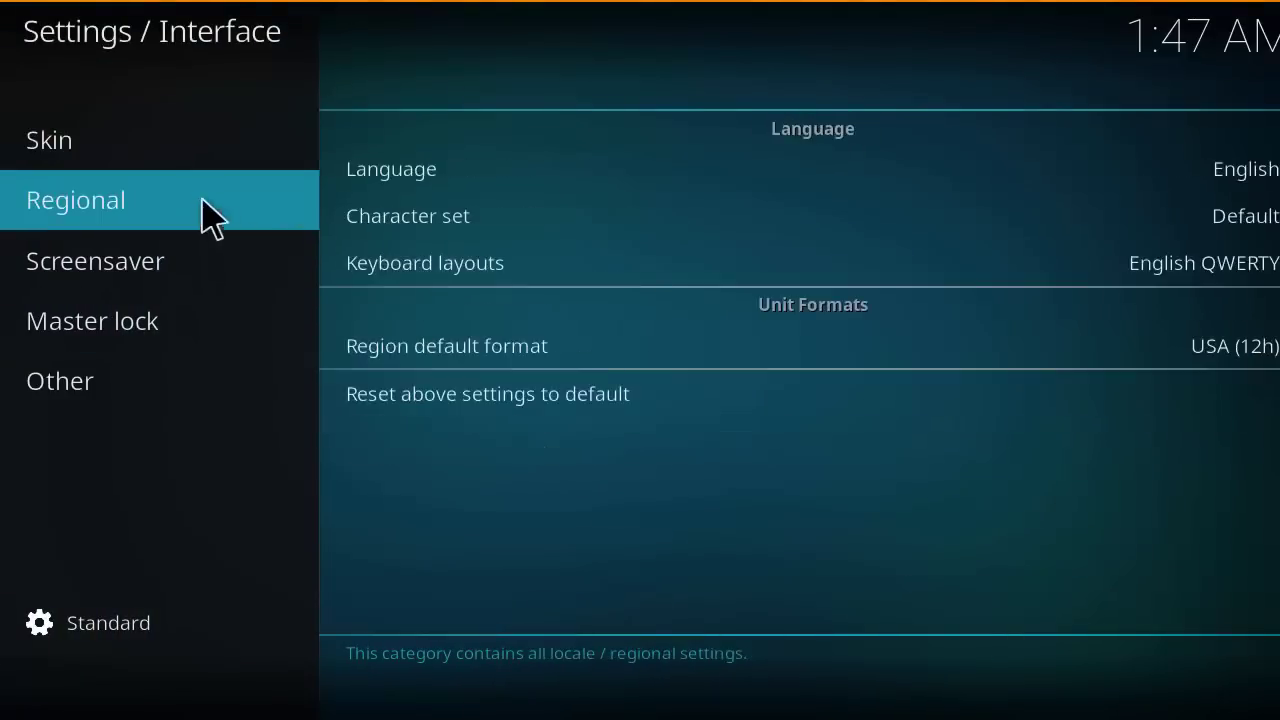
{"action": "mouse_move", "coordinate": [183, 177]}
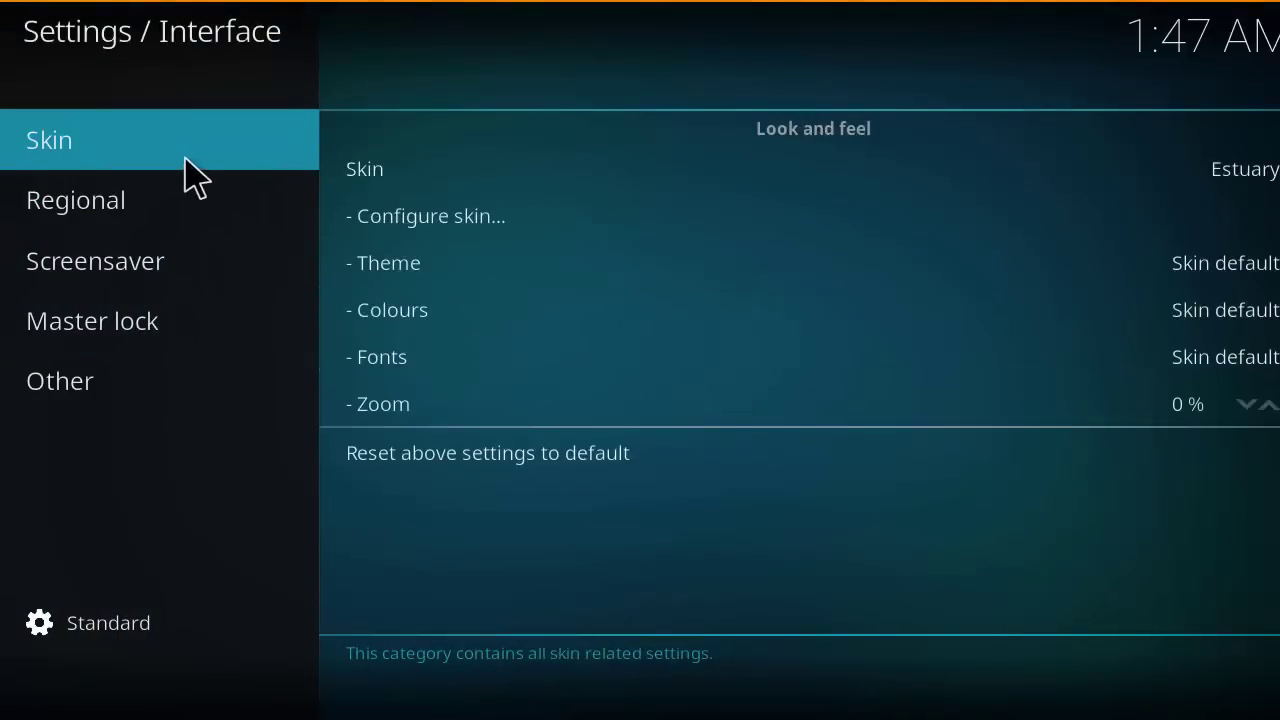
{"action": "left_click", "coordinate": [470, 190]}
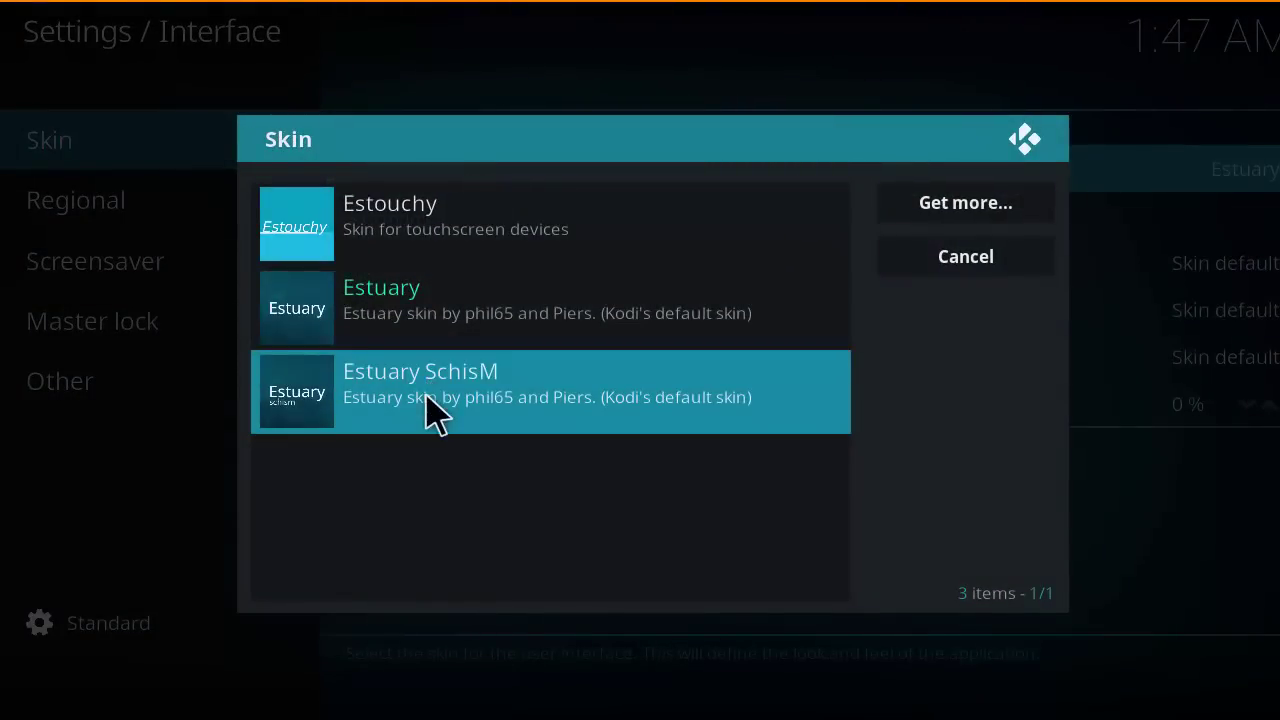
{"action": "left_click", "coordinate": [432, 410]}
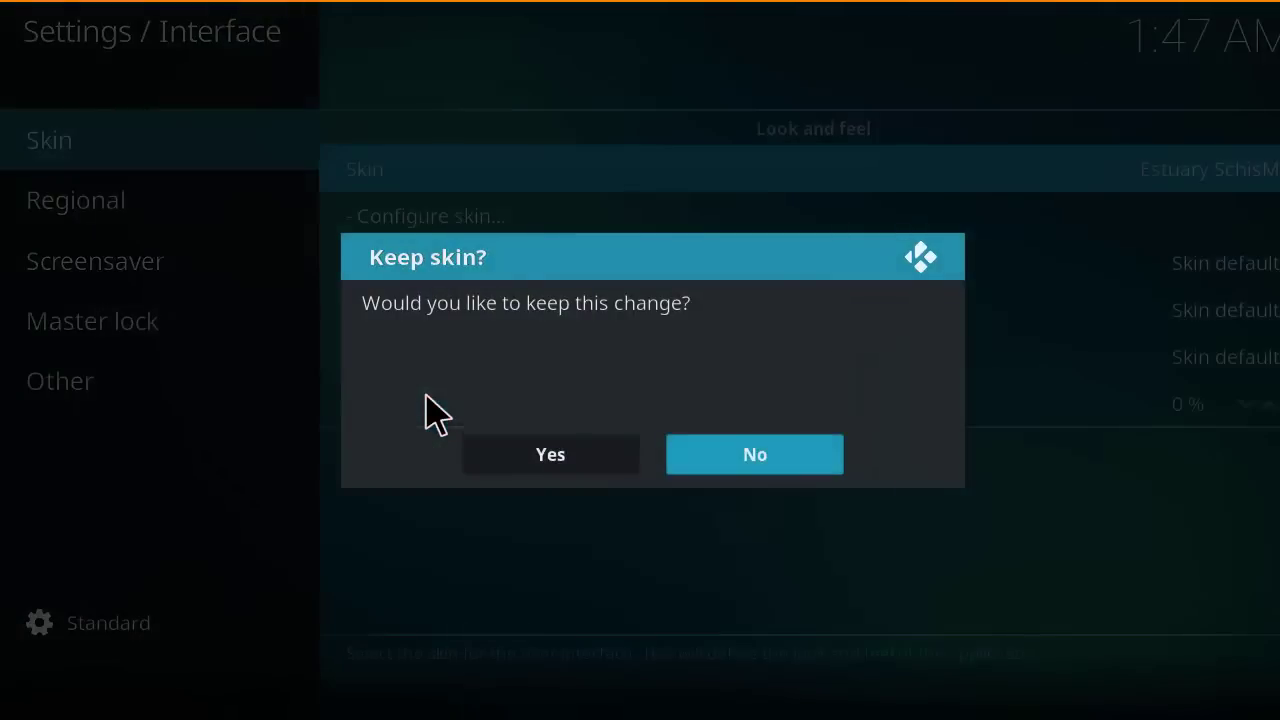
{"action": "left_click", "coordinate": [537, 462]}
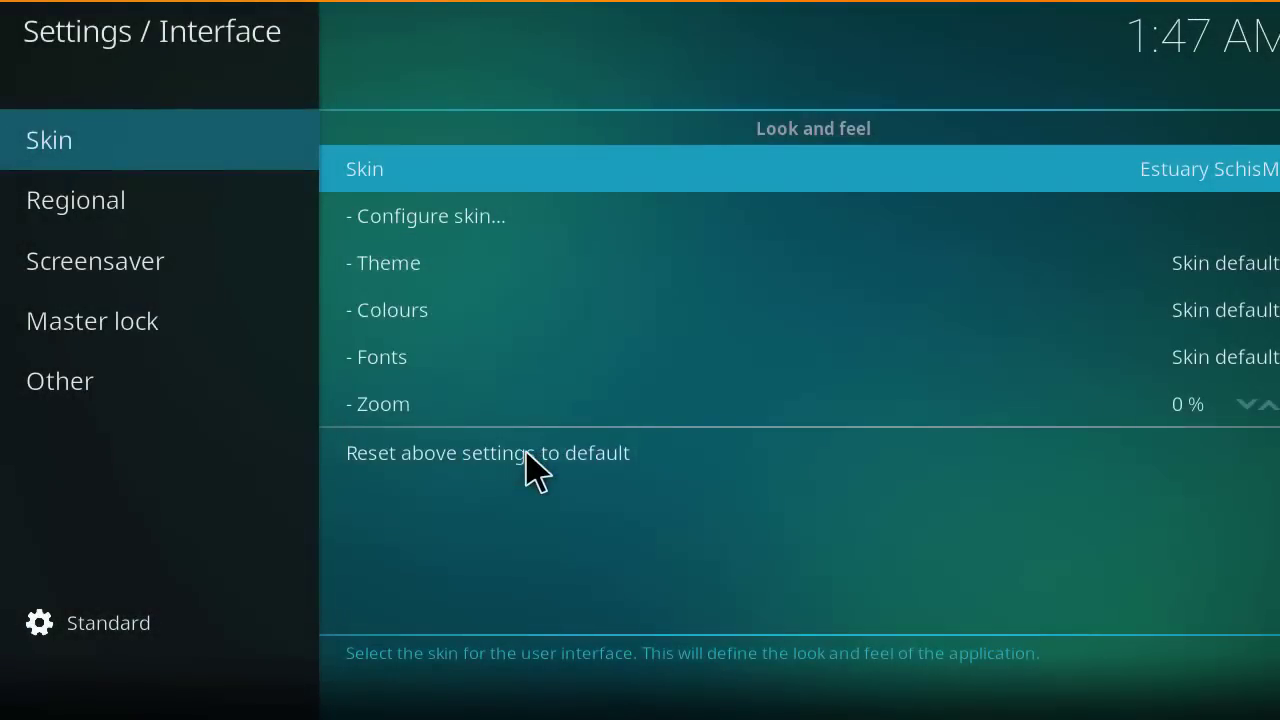
{"action": "key", "text": "Down"}
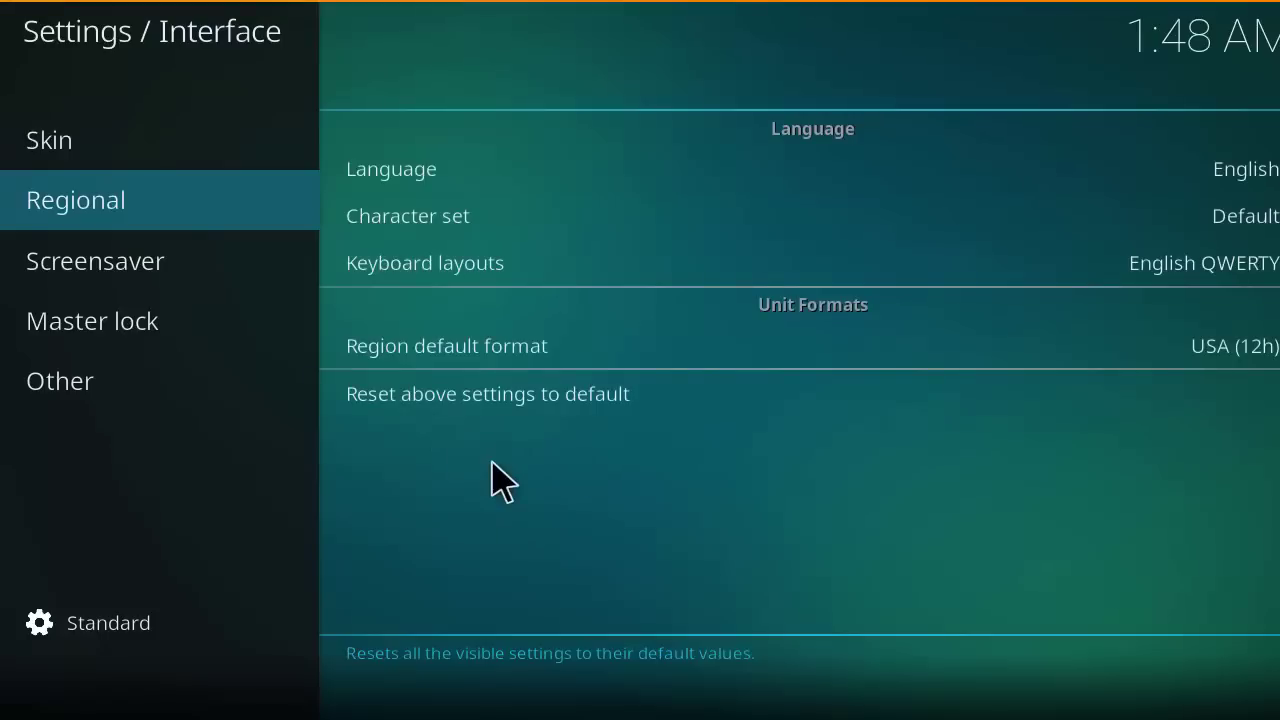
{"action": "key", "text": "Escape"}
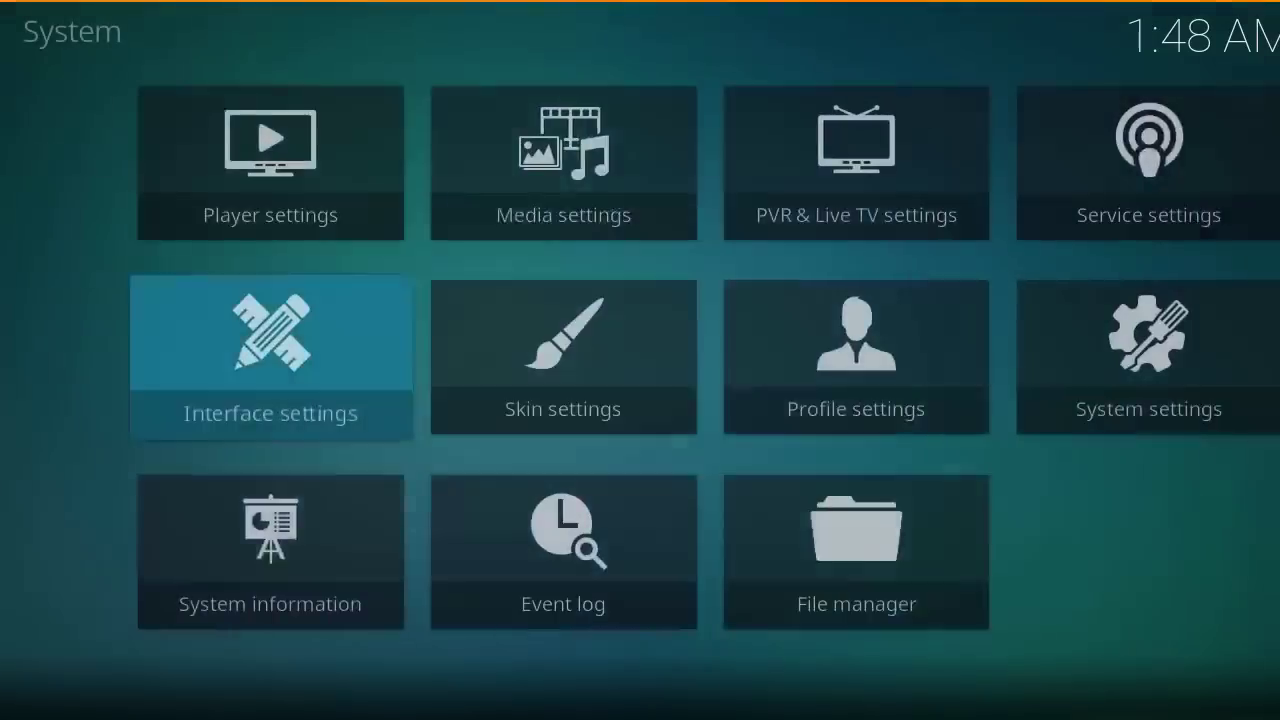
Go back to the home screen and scroll to reveal the Zen - Movies tiles
{"action": "key", "text": "Escape"}
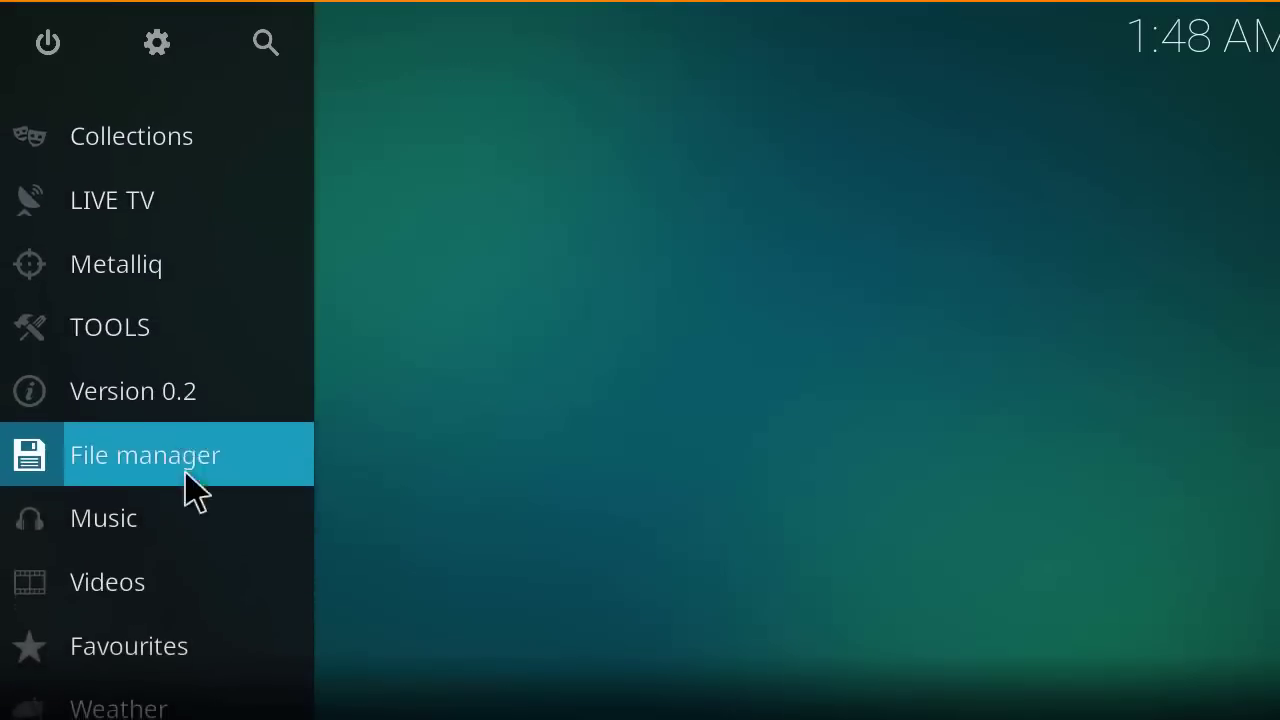
{"action": "scroll", "coordinate": [170, 485], "scroll_direction": "up", "scroll_amount": 5}
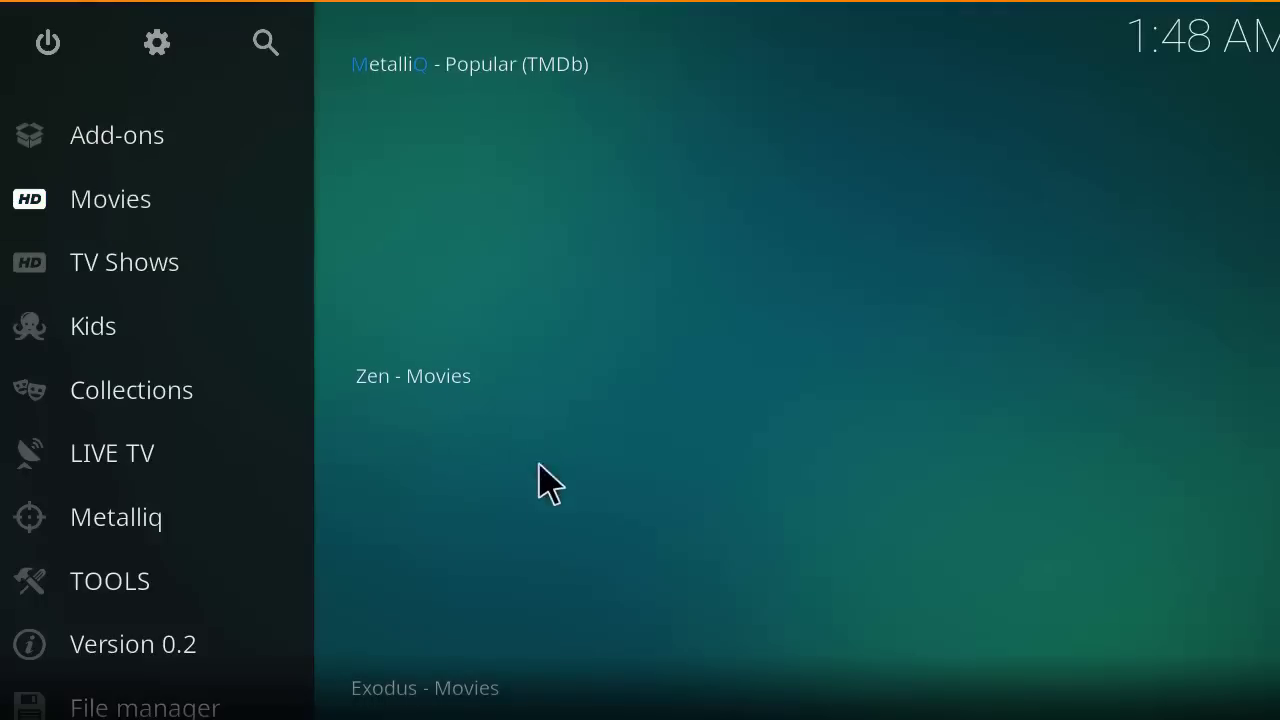
{"action": "scroll", "coordinate": [528, 563], "scroll_direction": "down", "scroll_amount": 5}
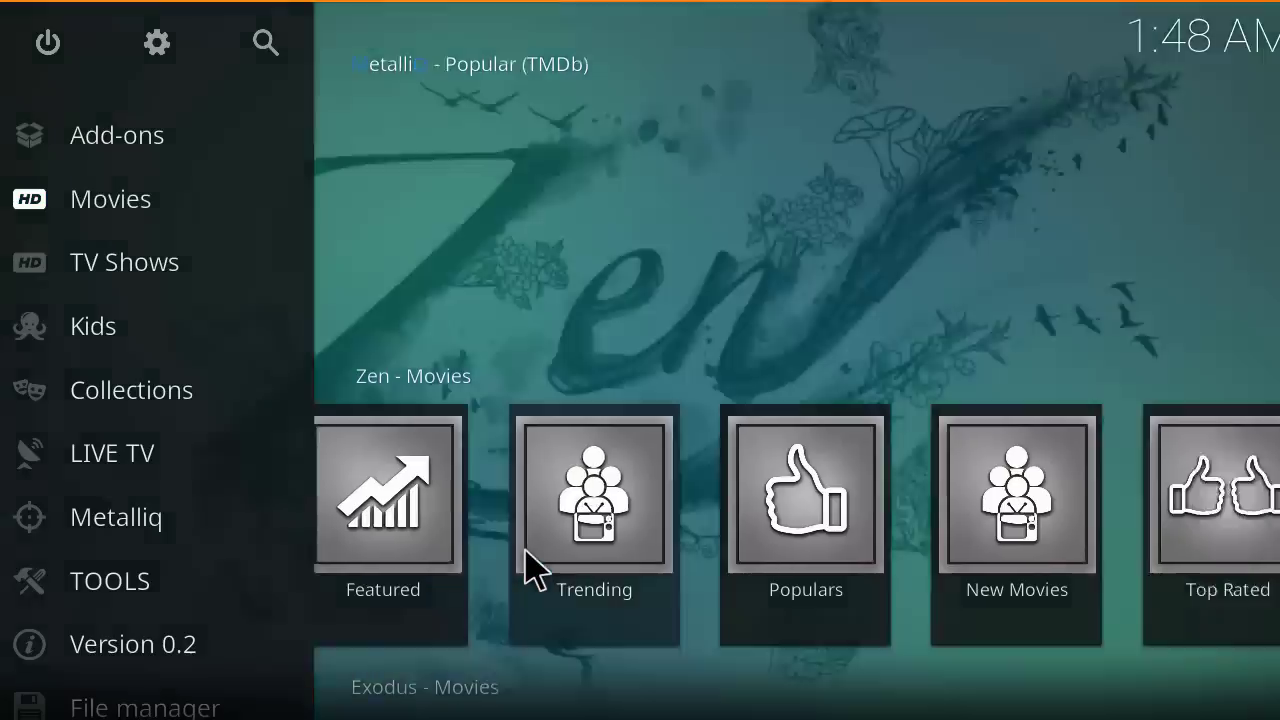